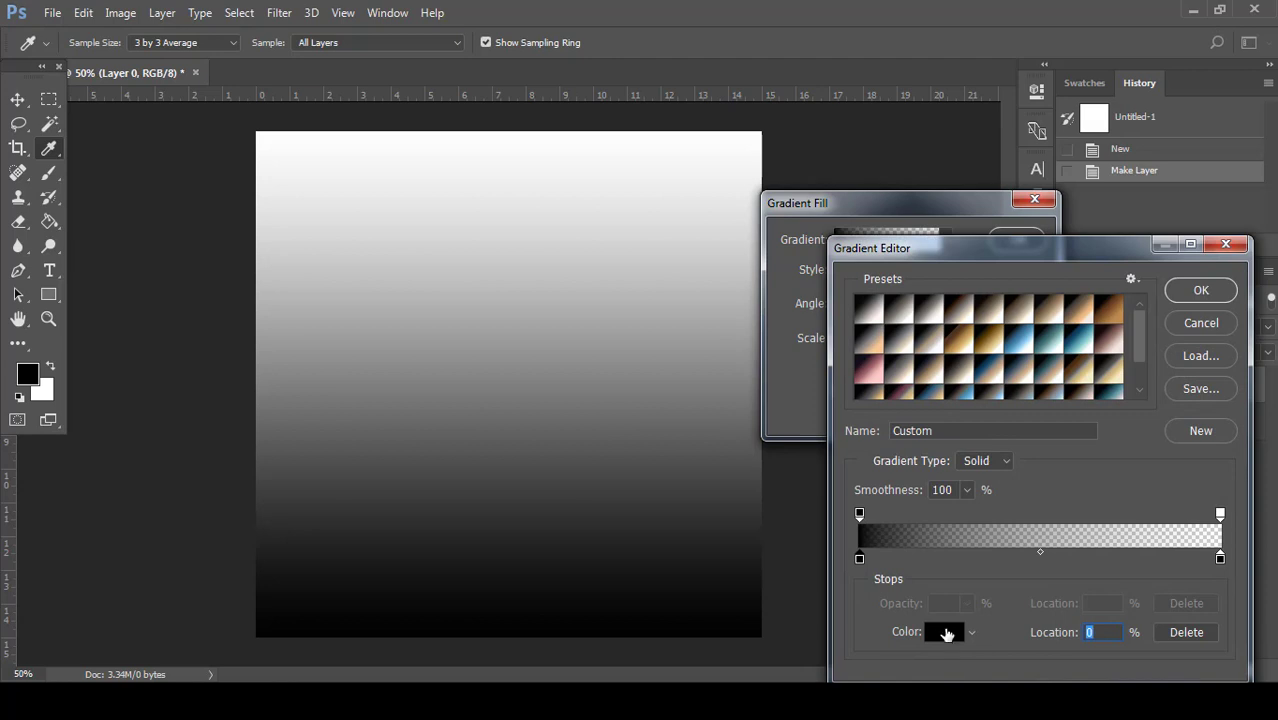
- Recolour the gradient's starting black colour stop to dark green 206854 and accept the edited gradient
left_click(946, 632)
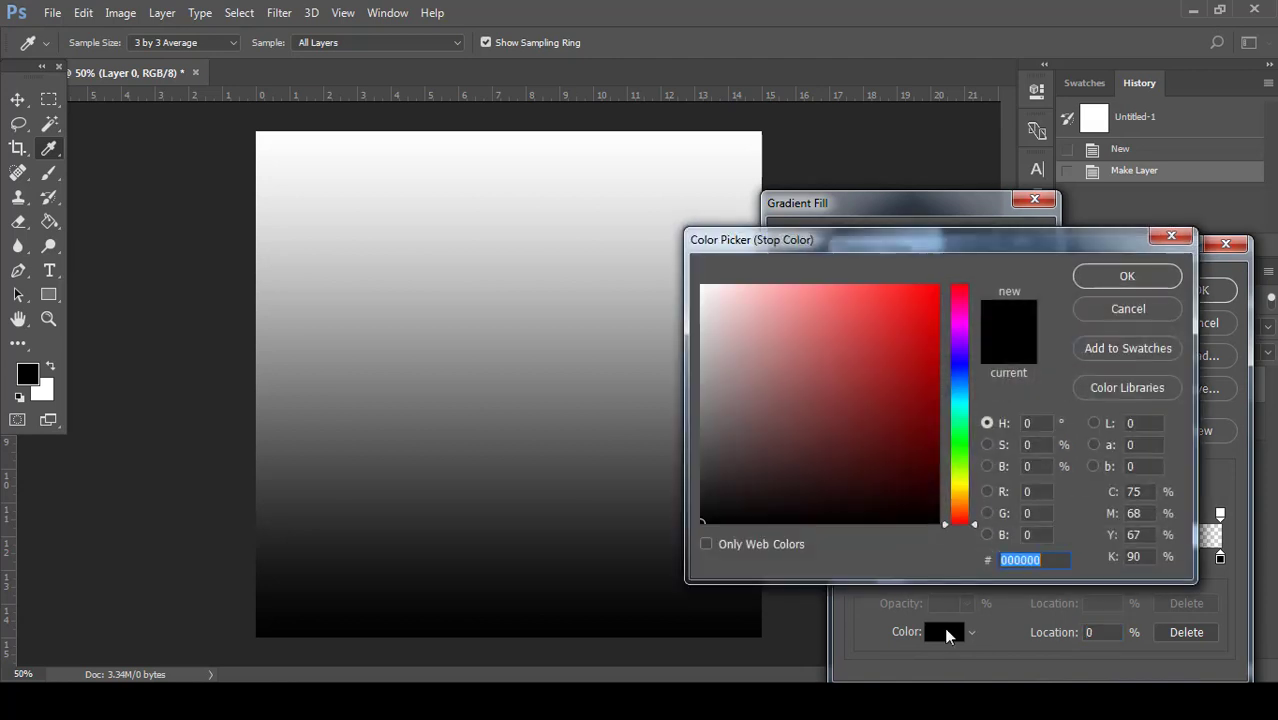
left_click(959, 417)
left_click_drag(876, 417, 866, 426)
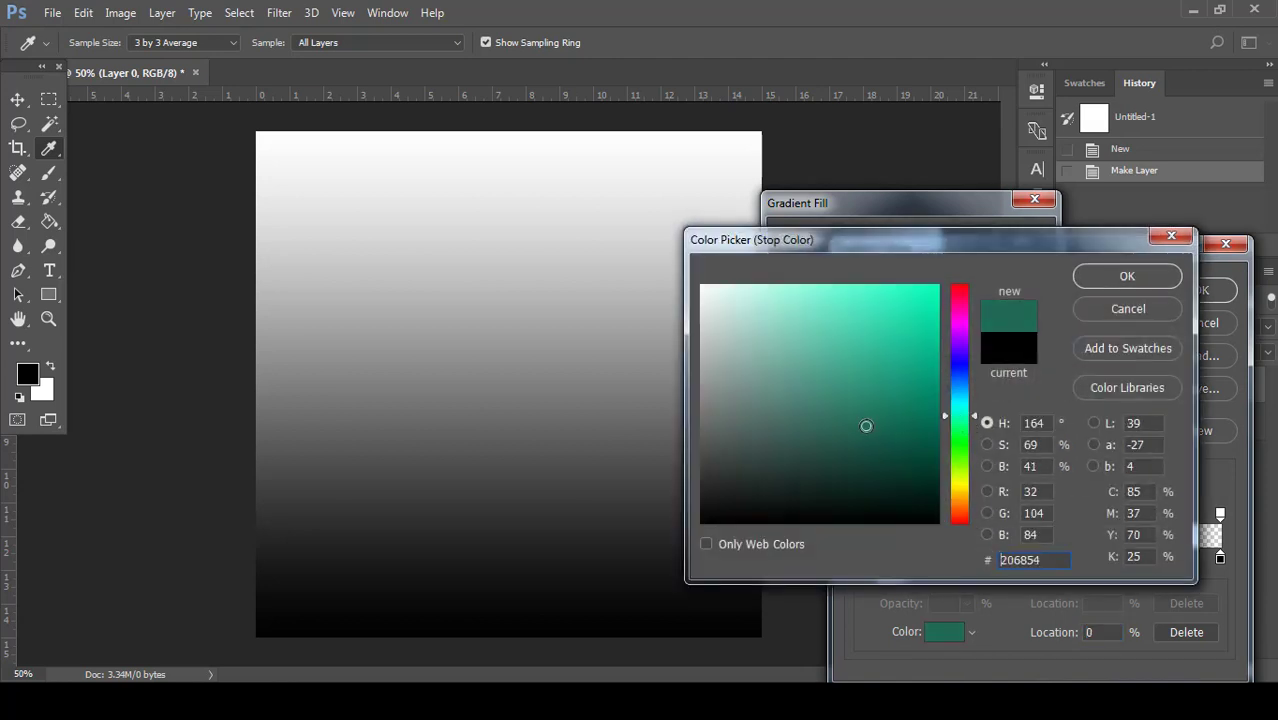
left_click(1163, 281)
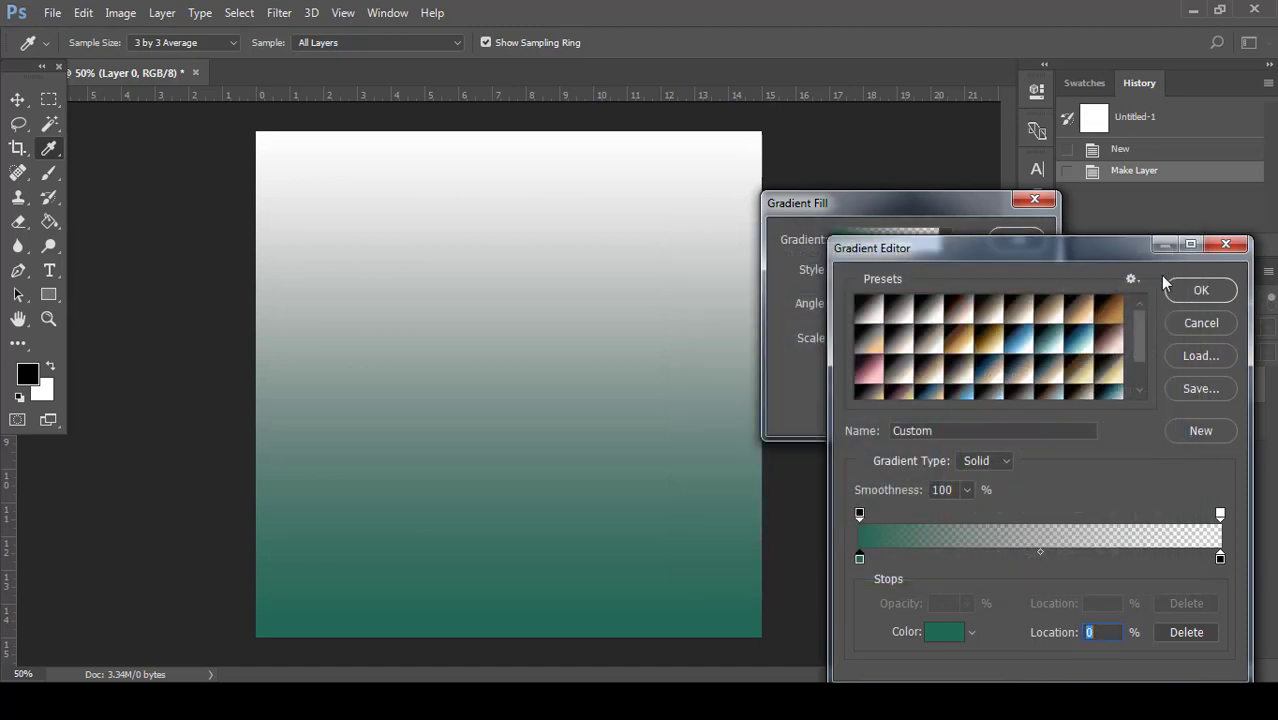
left_click(1180, 289)
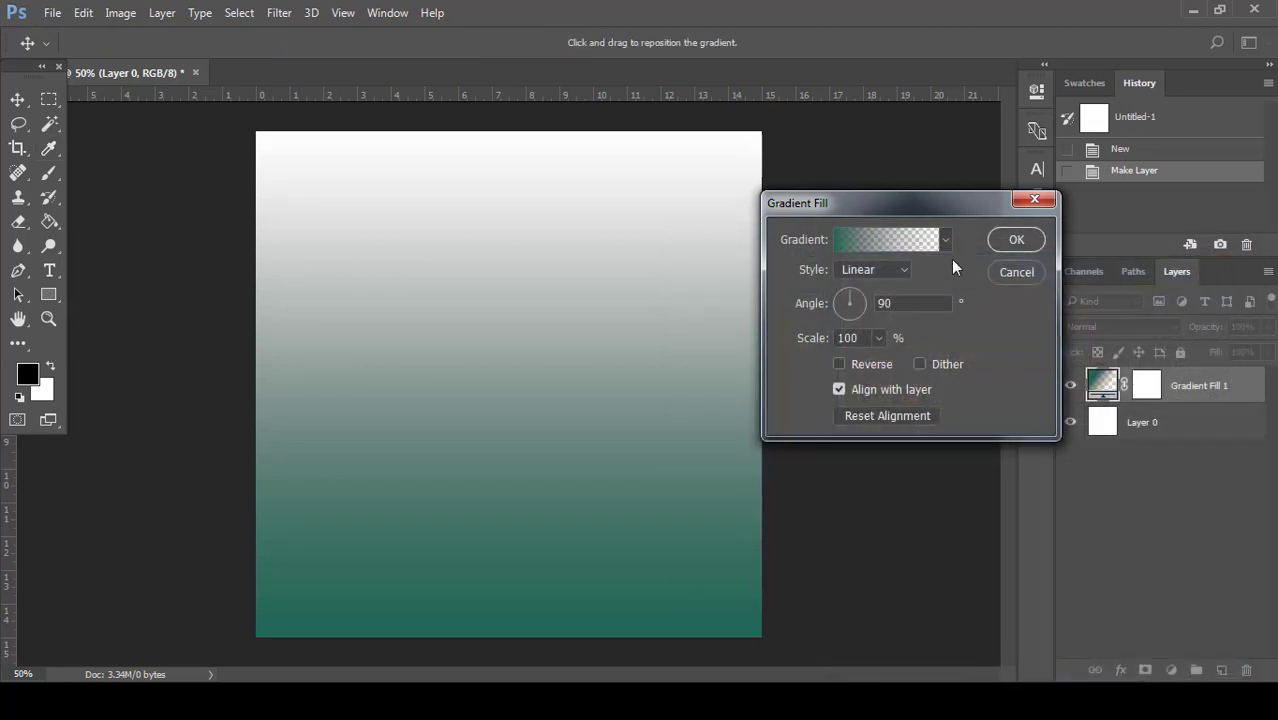
- Remove the black colour stop at the transparent end of the fill gradient and accept the edit
left_click(910, 242)
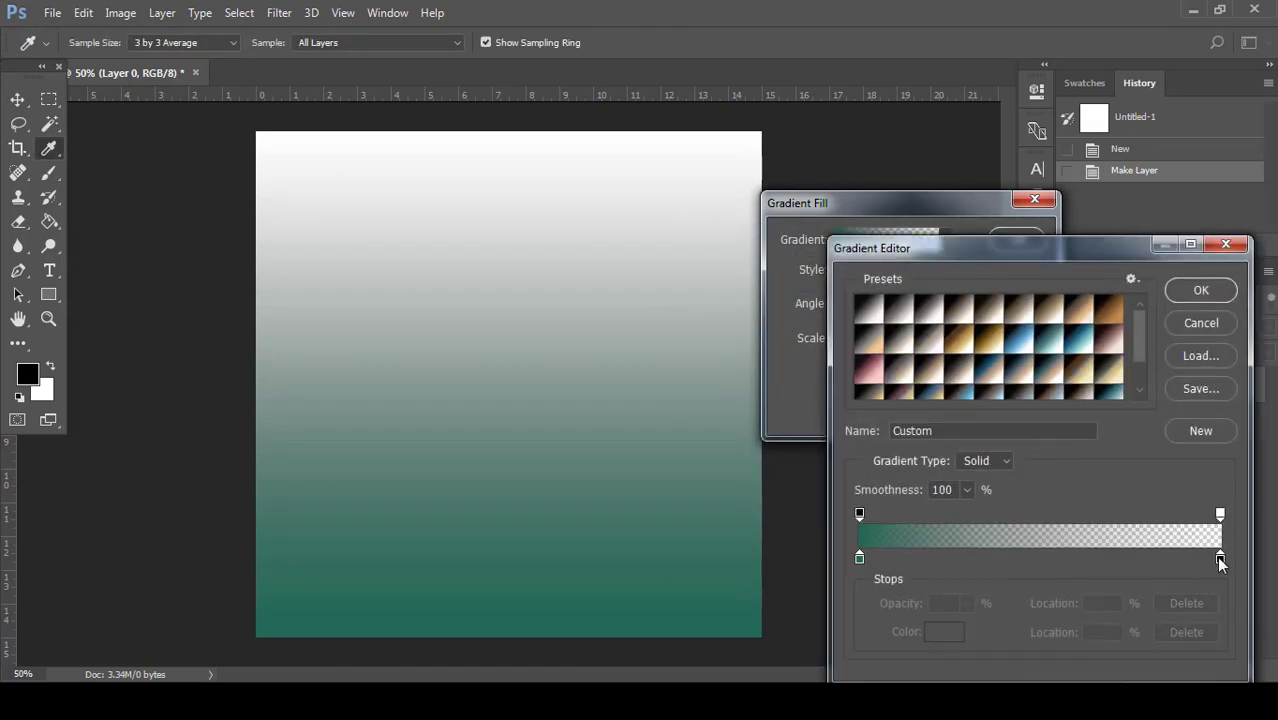
left_click_drag(1220, 560, 1222, 600)
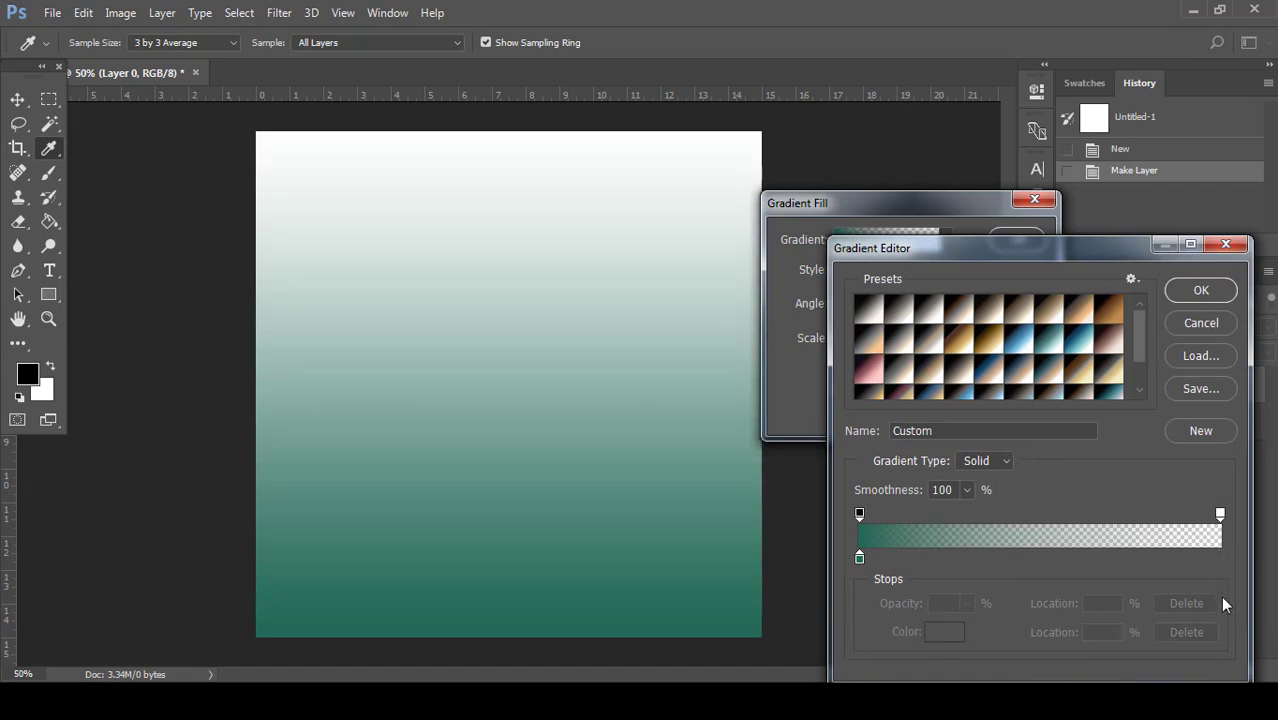
left_click(1201, 291)
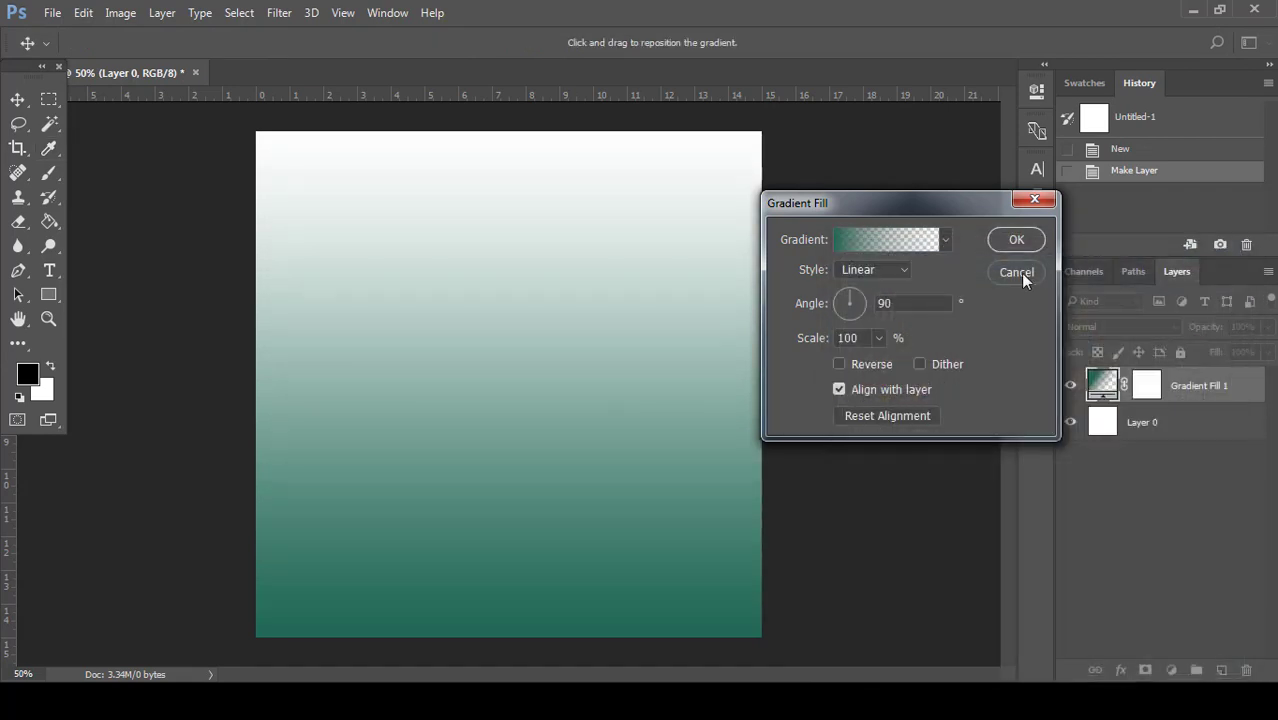
- Reverse the gradient fill and set its style to Radial
left_click(840, 364)
left_click(876, 270)
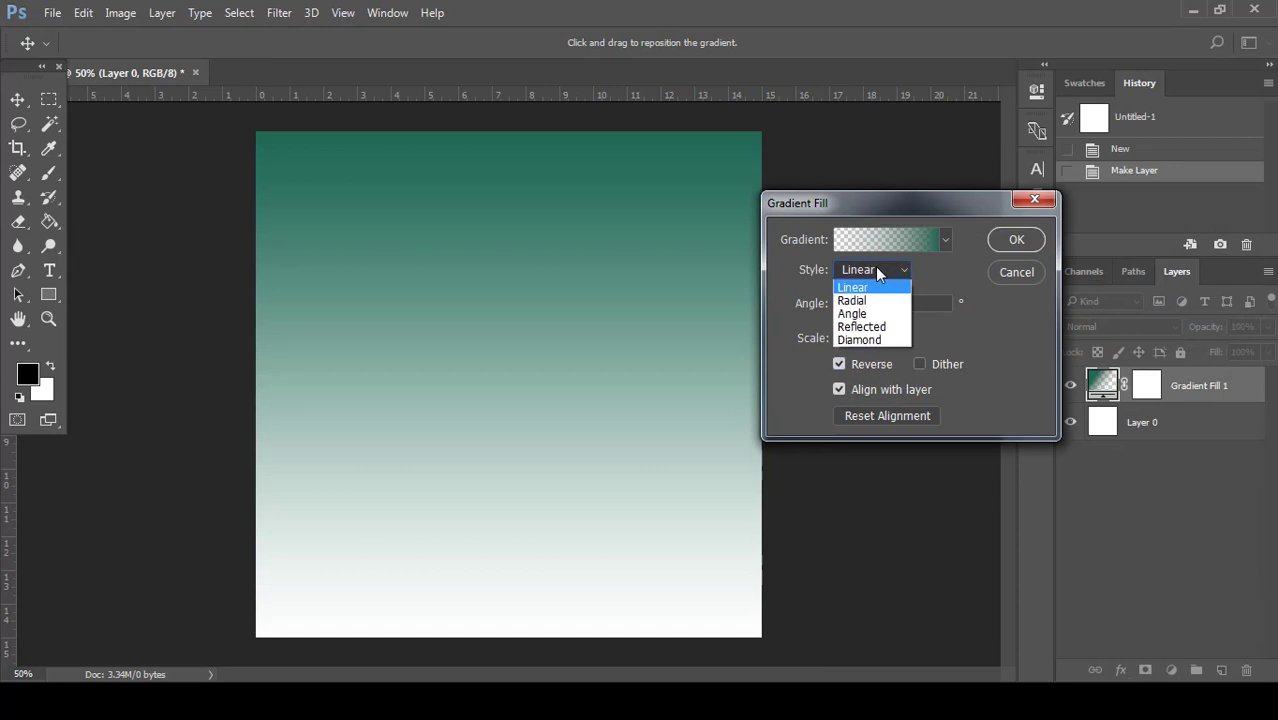
left_click(866, 299)
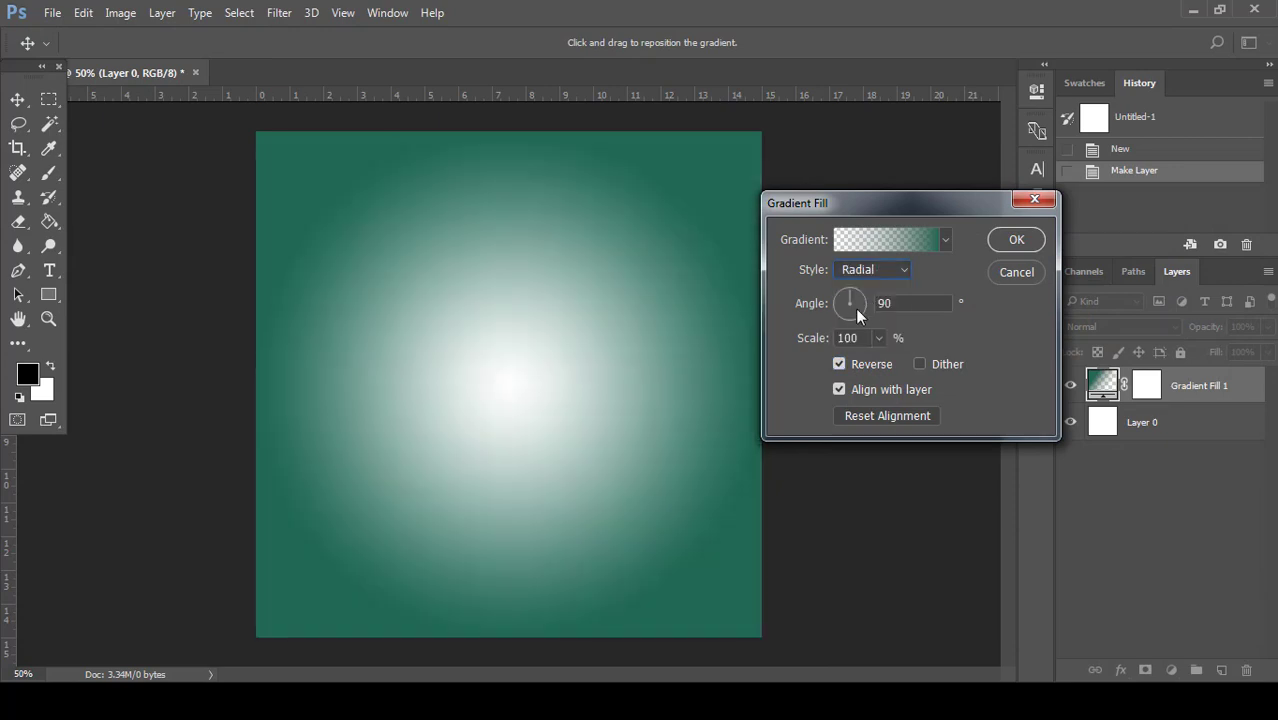
- Set the radial gradient's scale to 230% and apply the gradient fill layer
left_click(879, 338)
left_click_drag(884, 361, 890, 365)
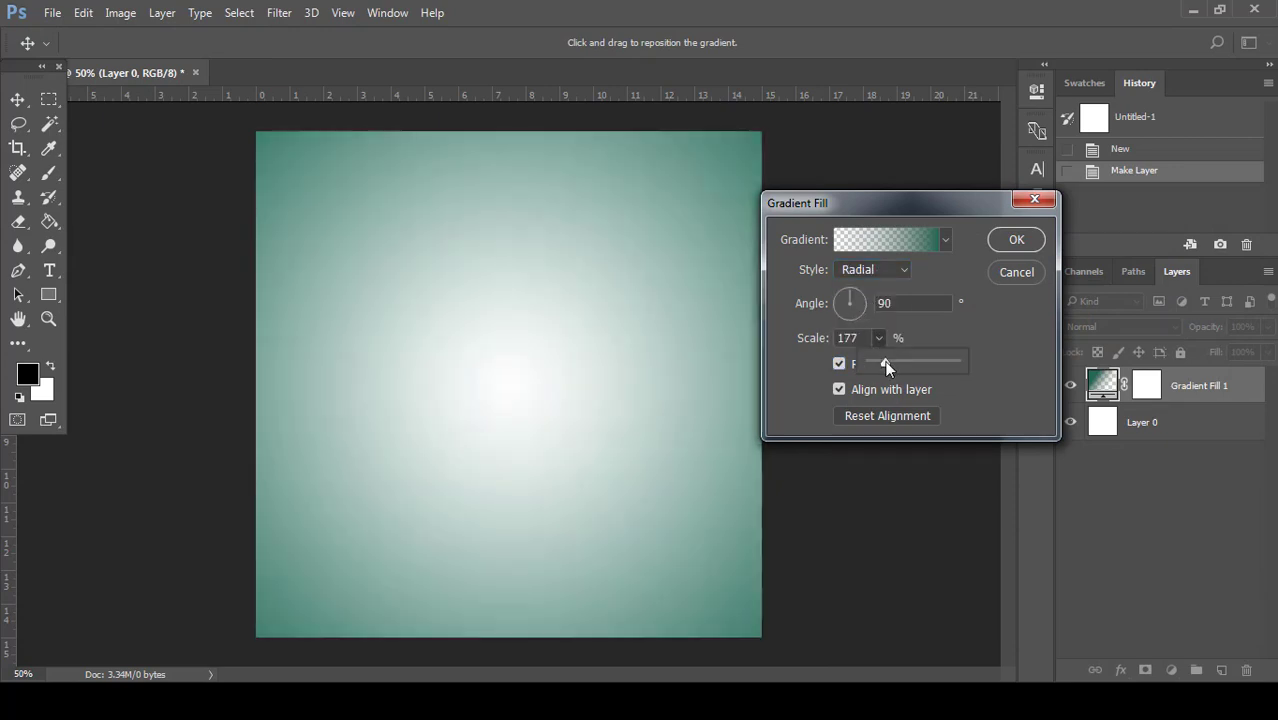
left_click(891, 360)
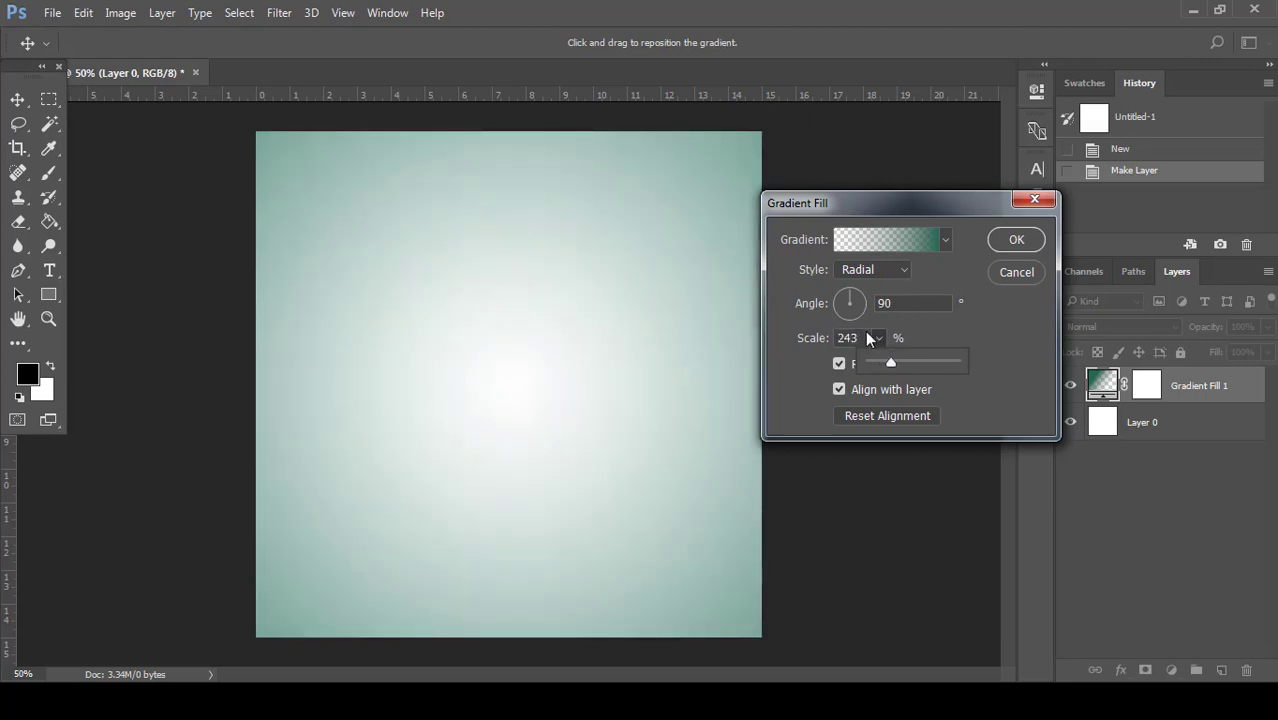
left_click(866, 337)
left_click_drag(866, 337, 833, 337)
key("Down")
key("Down")
key("Down")
key("Down")
key("Down")
key("Down")
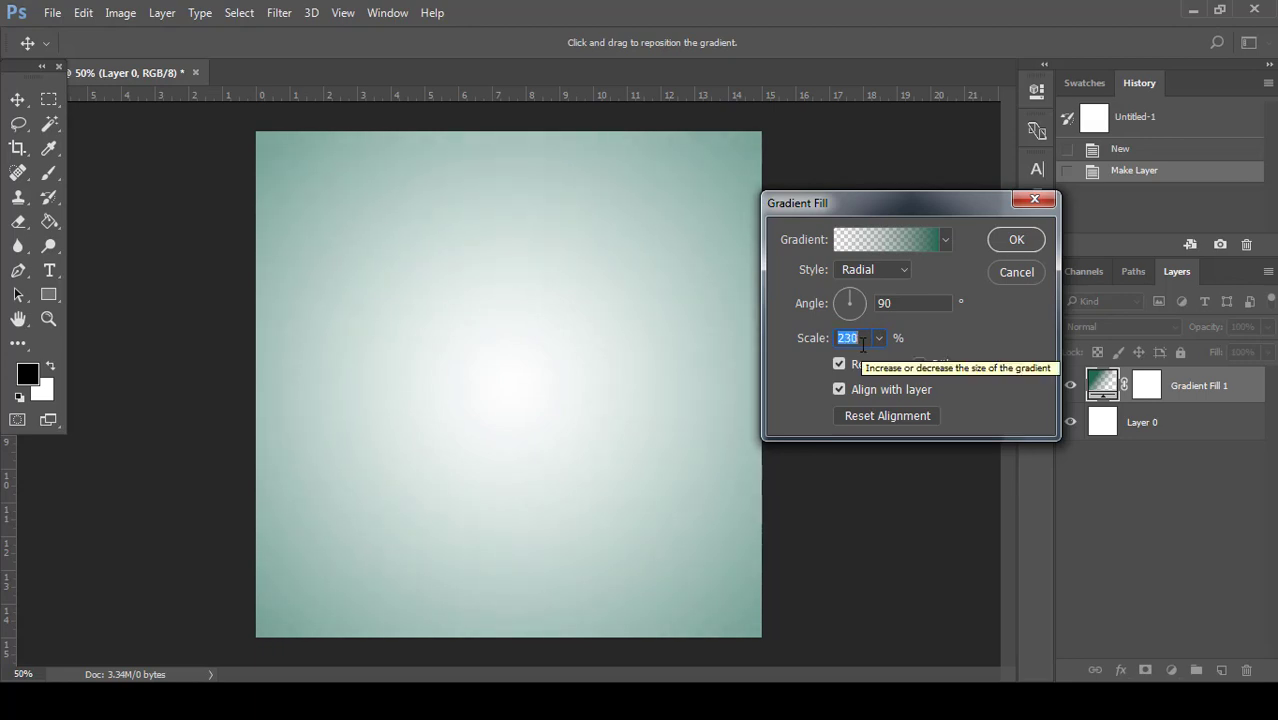
left_click(1015, 240)
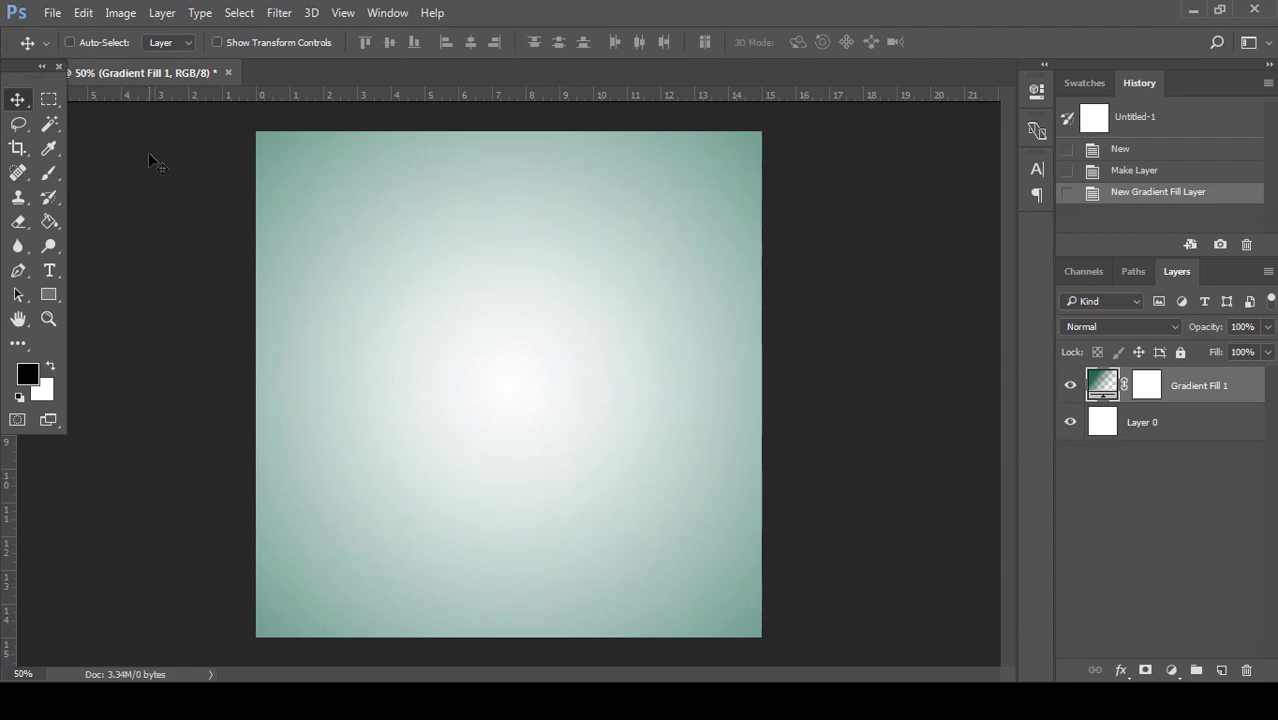
- Open dancer-hd-png-original-size-is-900-1350-pixels-900.png from Downloads and move the dancer into the gradient document, centred on the canvas
left_click(51, 13)
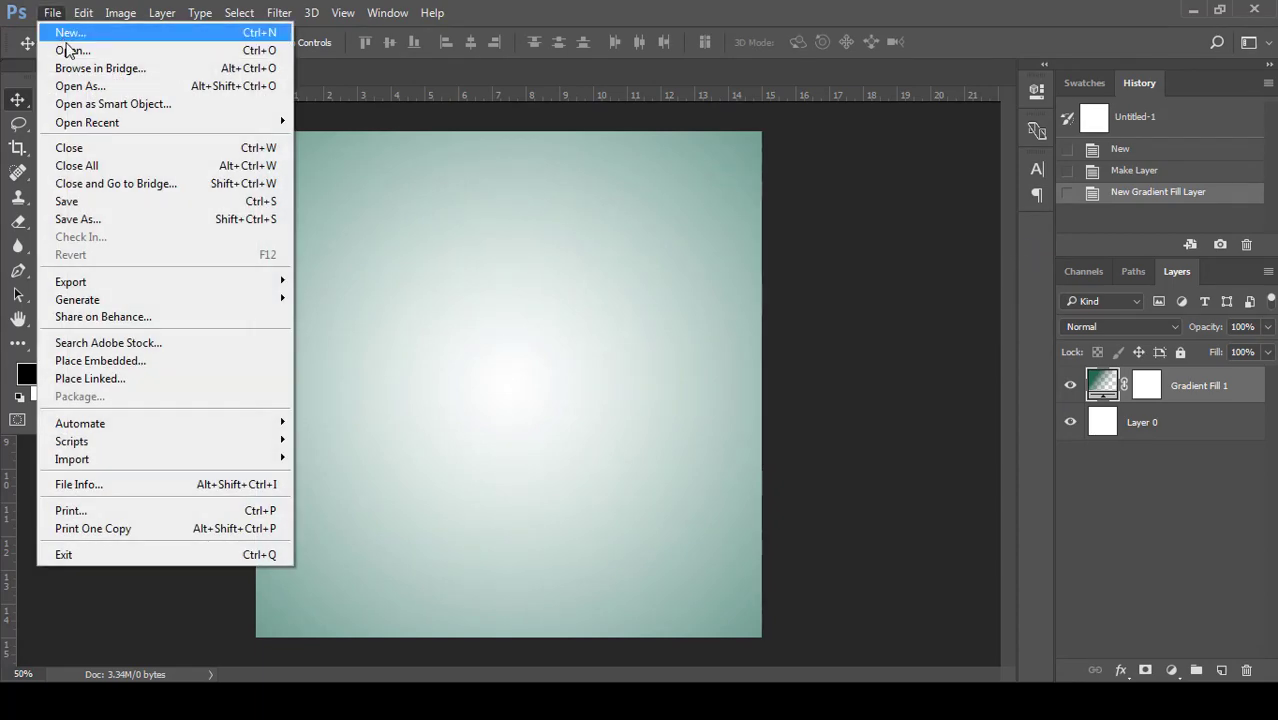
left_click(78, 47)
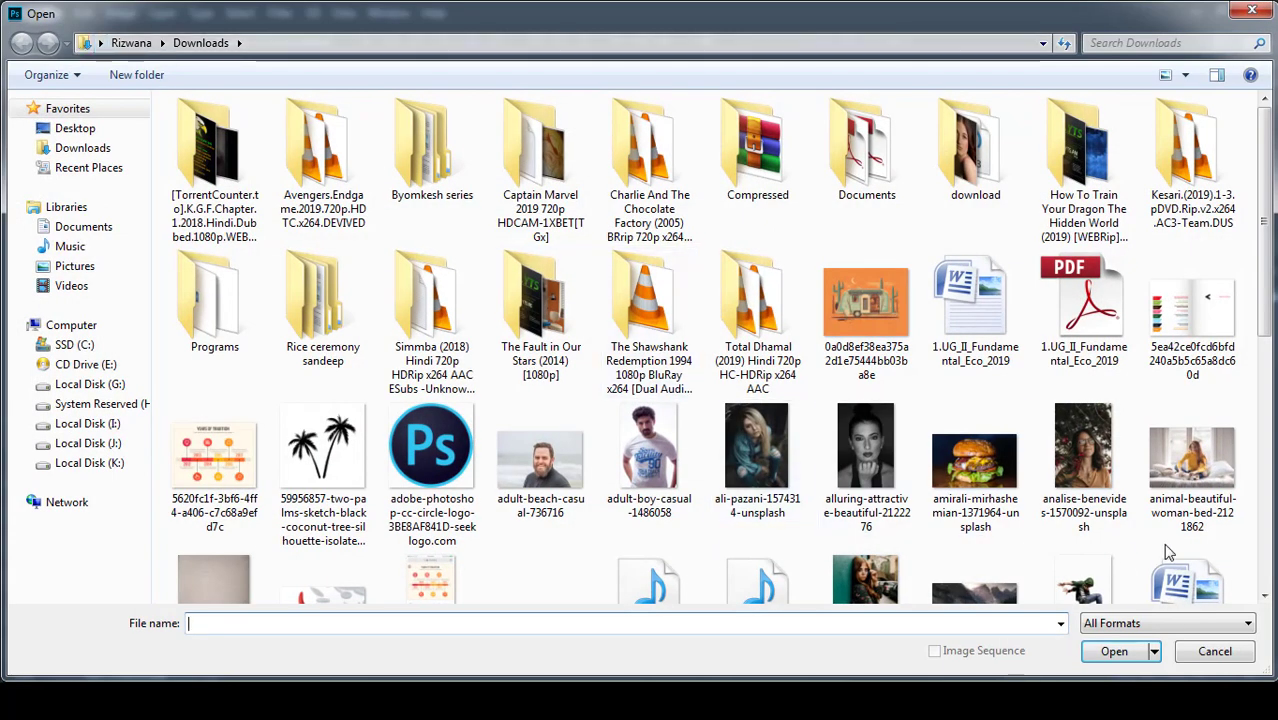
double_click(1100, 593)
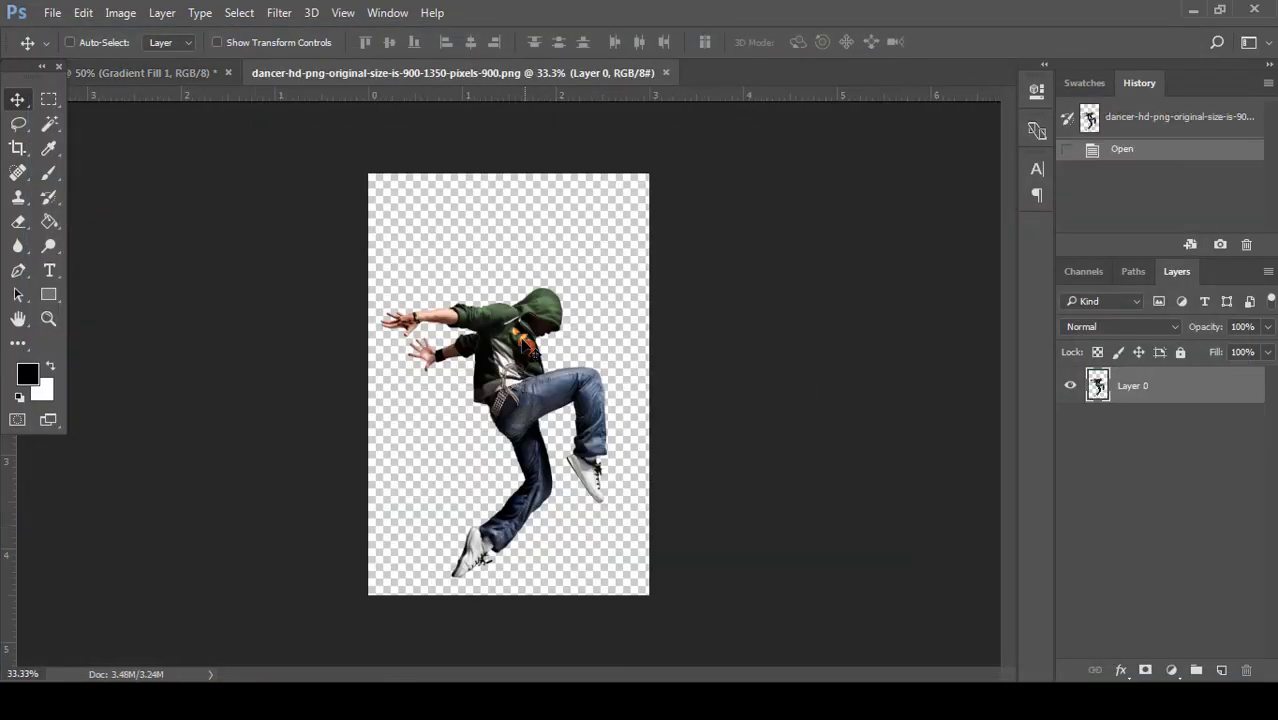
left_click_drag(527, 345, 462, 340)
left_click_drag(462, 413, 544, 332)
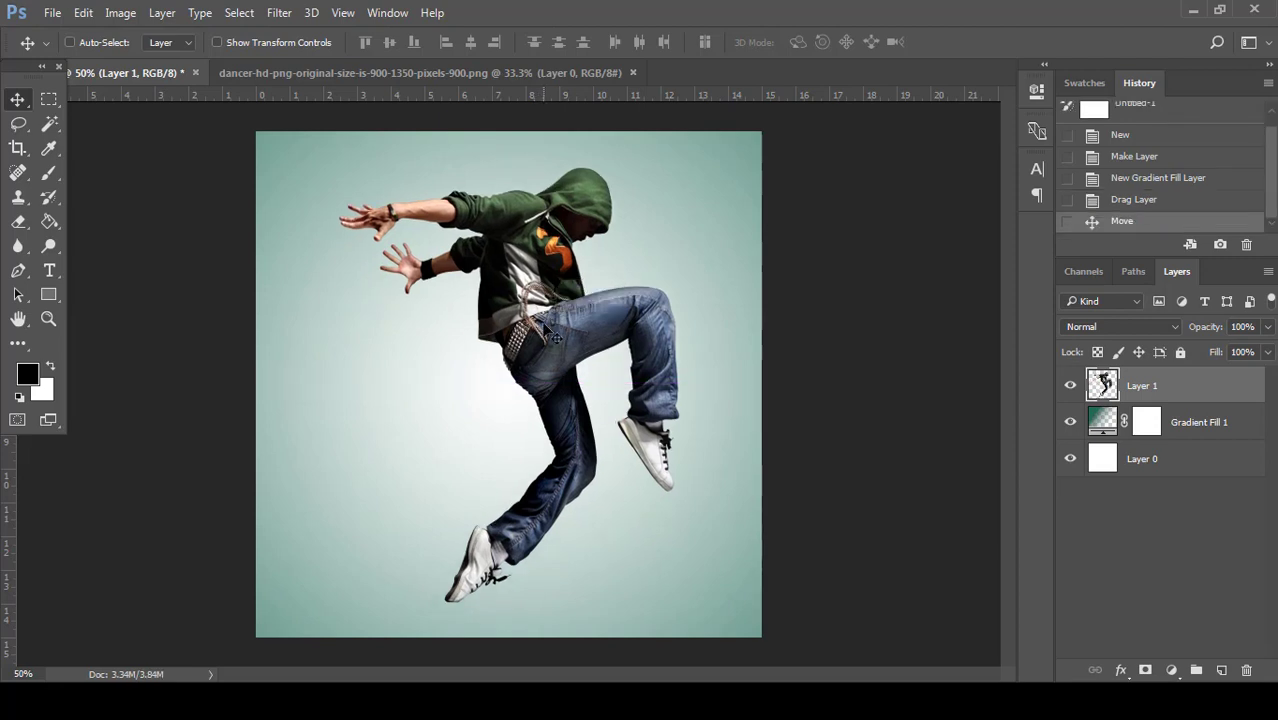
- Scale the dancer layer down to about 83% and shift it slightly right of the canvas centre
key("ctrl+t")
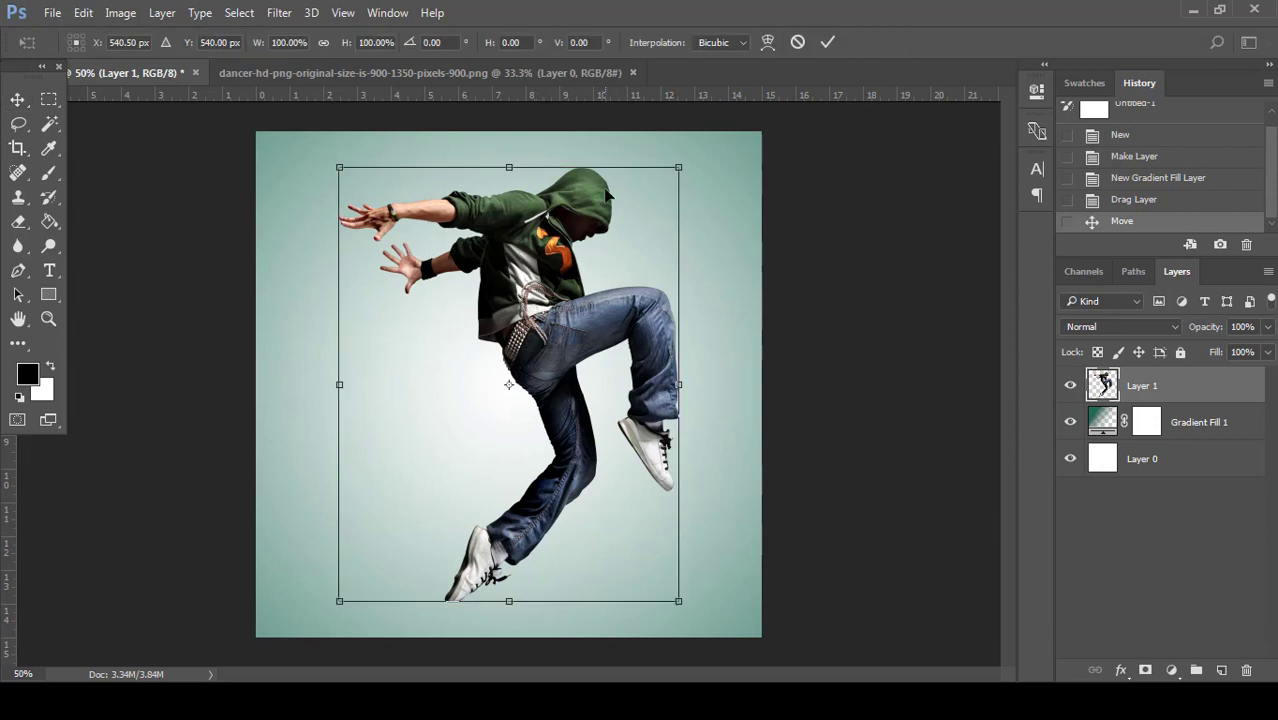
left_click_drag(683, 165, 649, 204)
left_click_drag(600, 337, 625, 351)
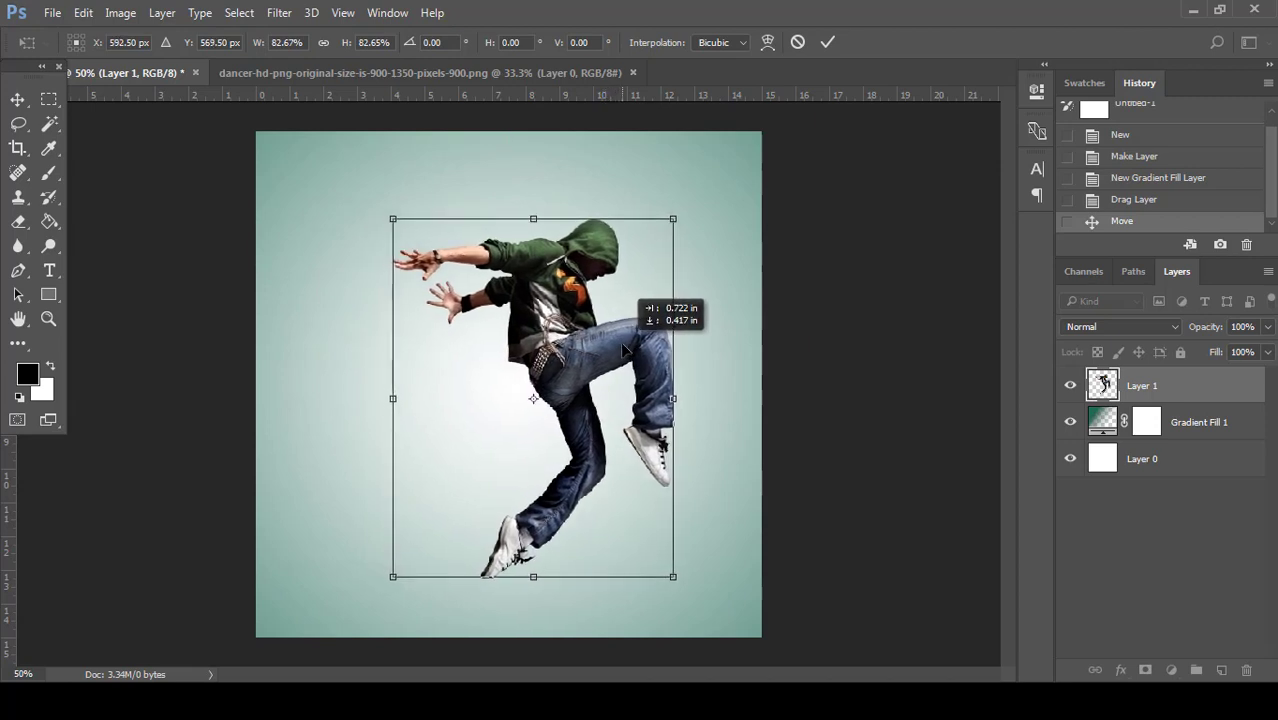
left_click(828, 41)
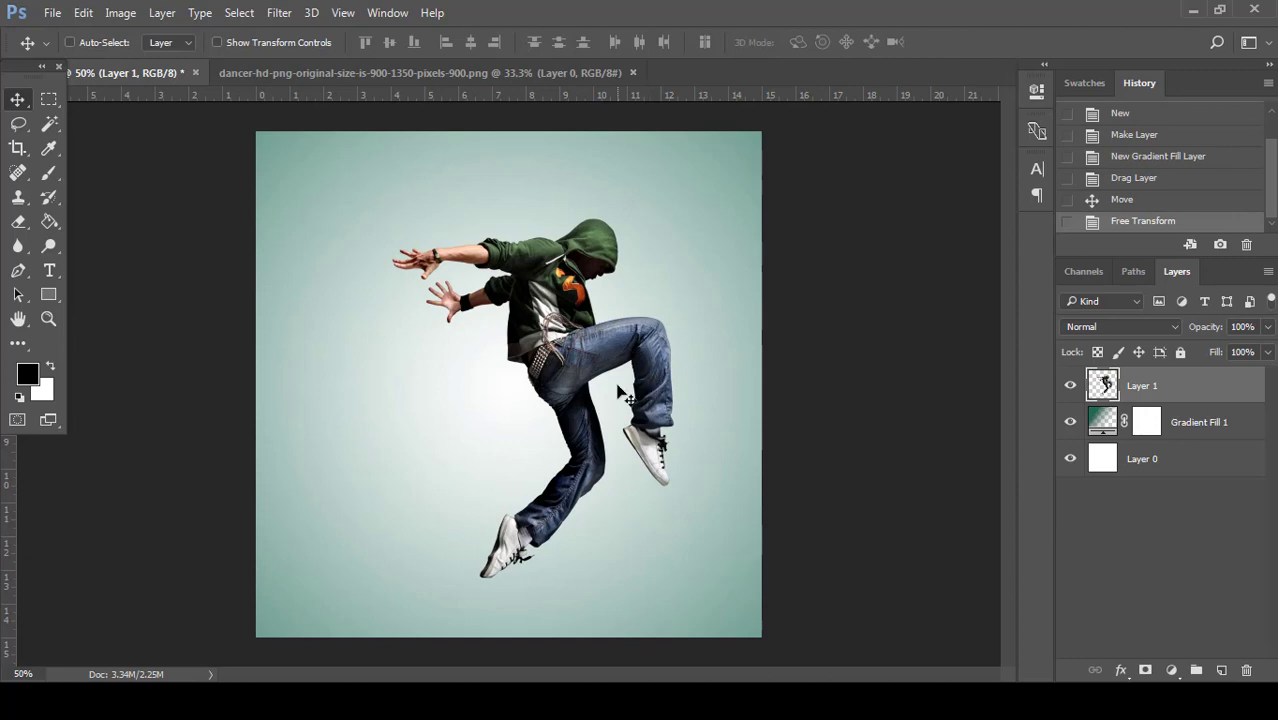
- Frame the dancer's upper body at 100% zoom and activate the Rectangular Marquee tool
key("ctrl+plus")
key("ctrl+plus")
key("ctrl+plus")
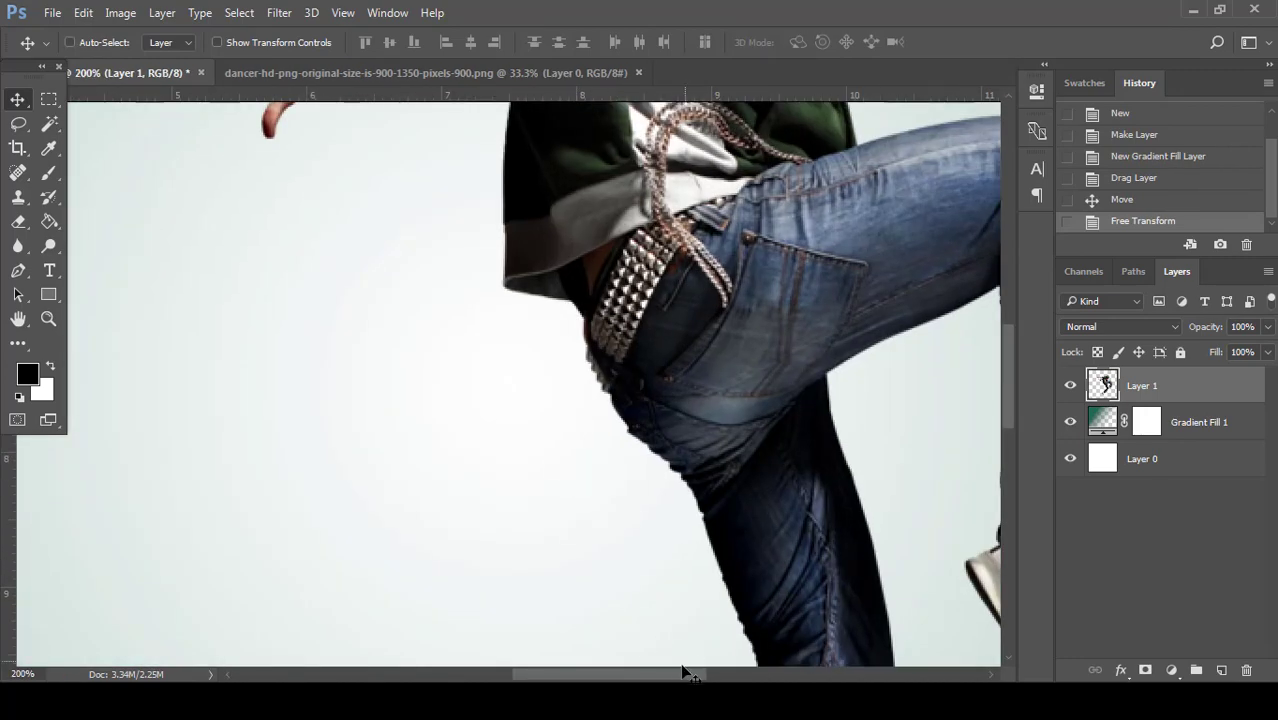
left_click_drag(691, 674, 738, 674)
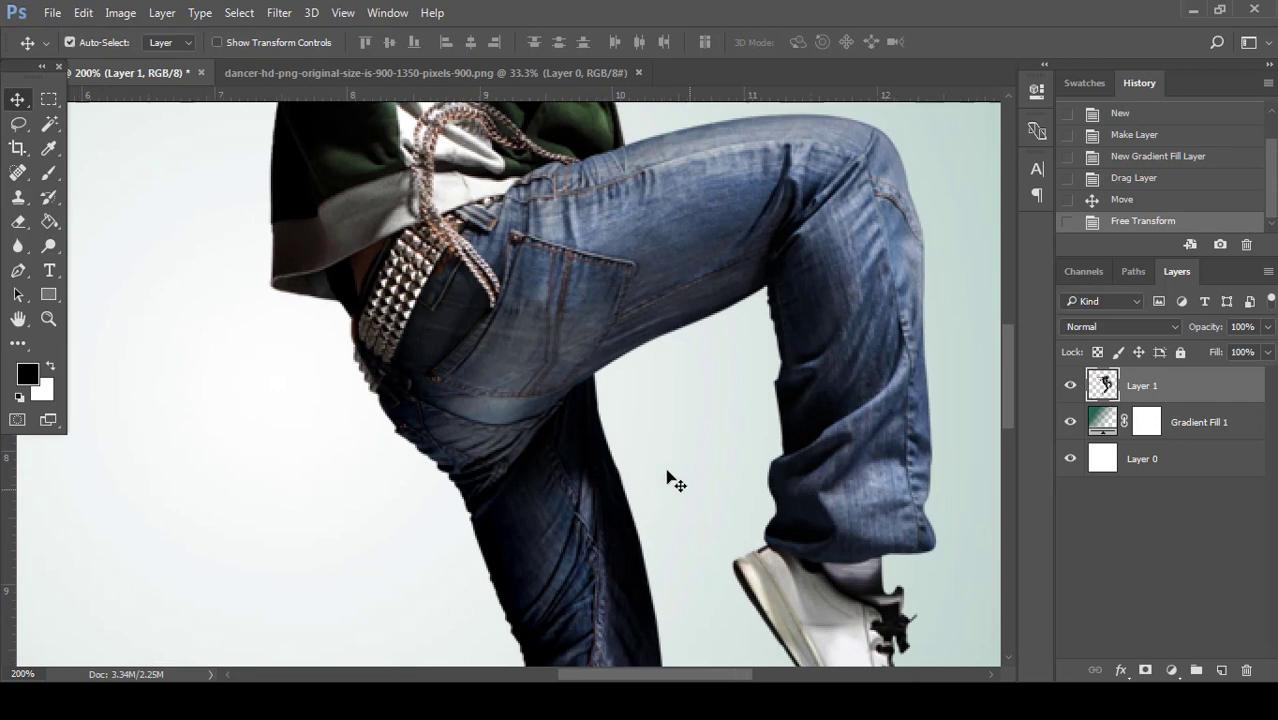
key("ctrl+minus")
scroll(758, 330, "up", 5)
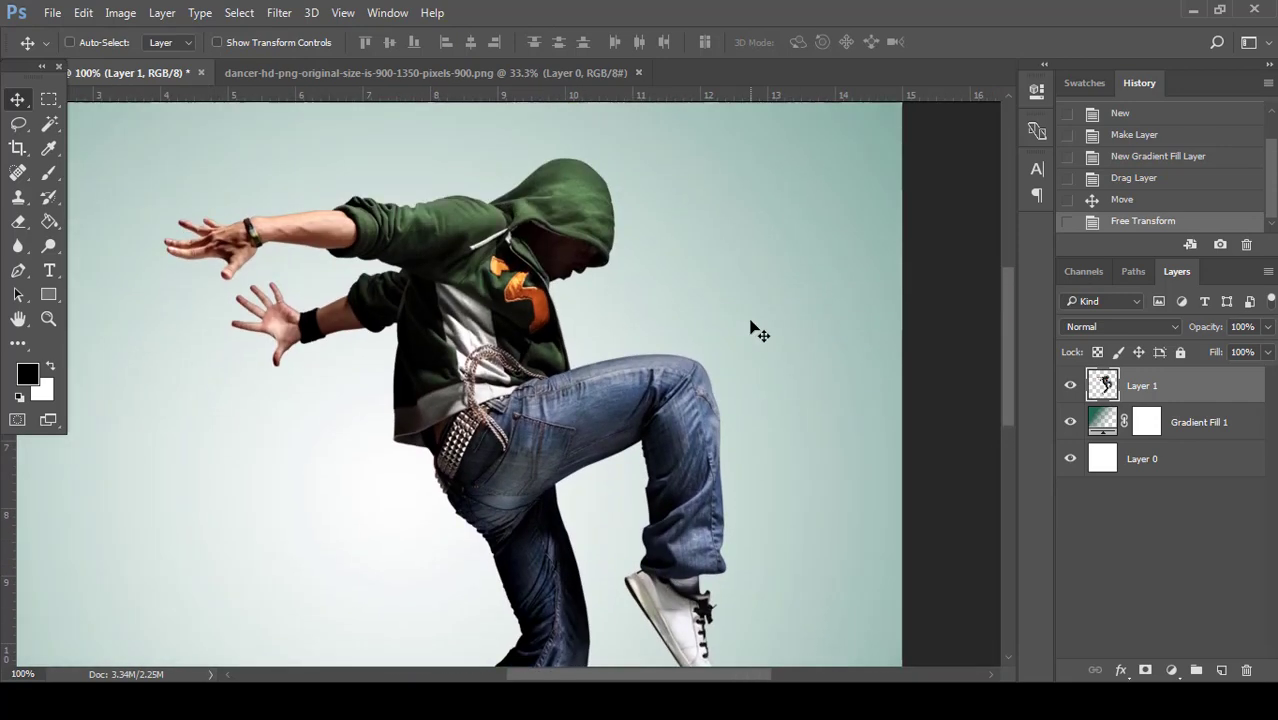
left_click_drag(720, 673, 727, 673)
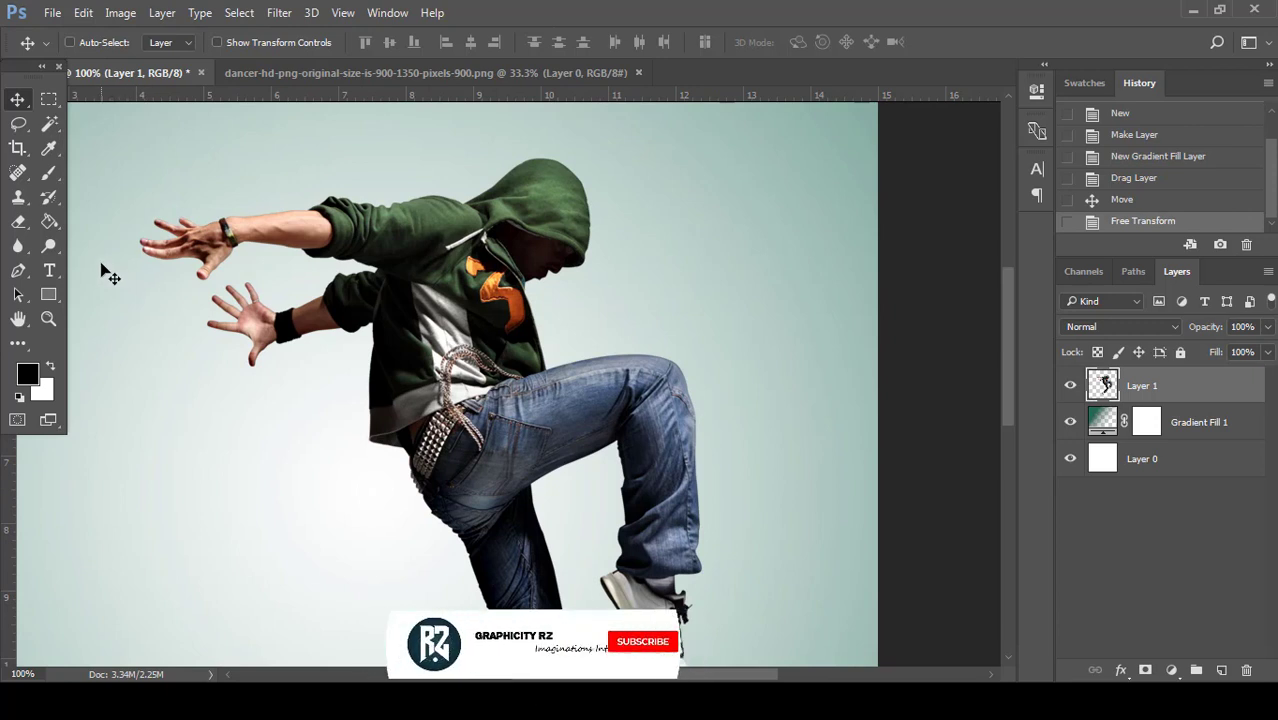
left_click(50, 100)
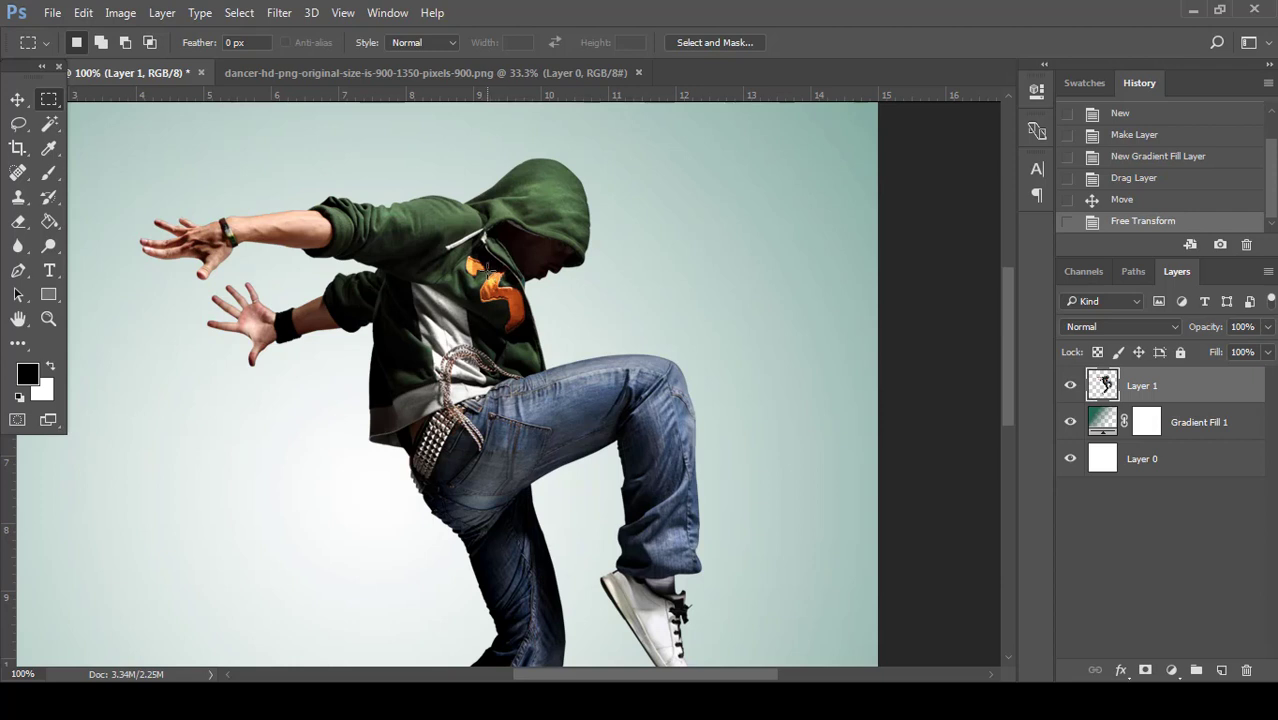
left_click_drag(480, 266, 500, 318)
left_click_drag(498, 314, 507, 350)
left_click(508, 374)
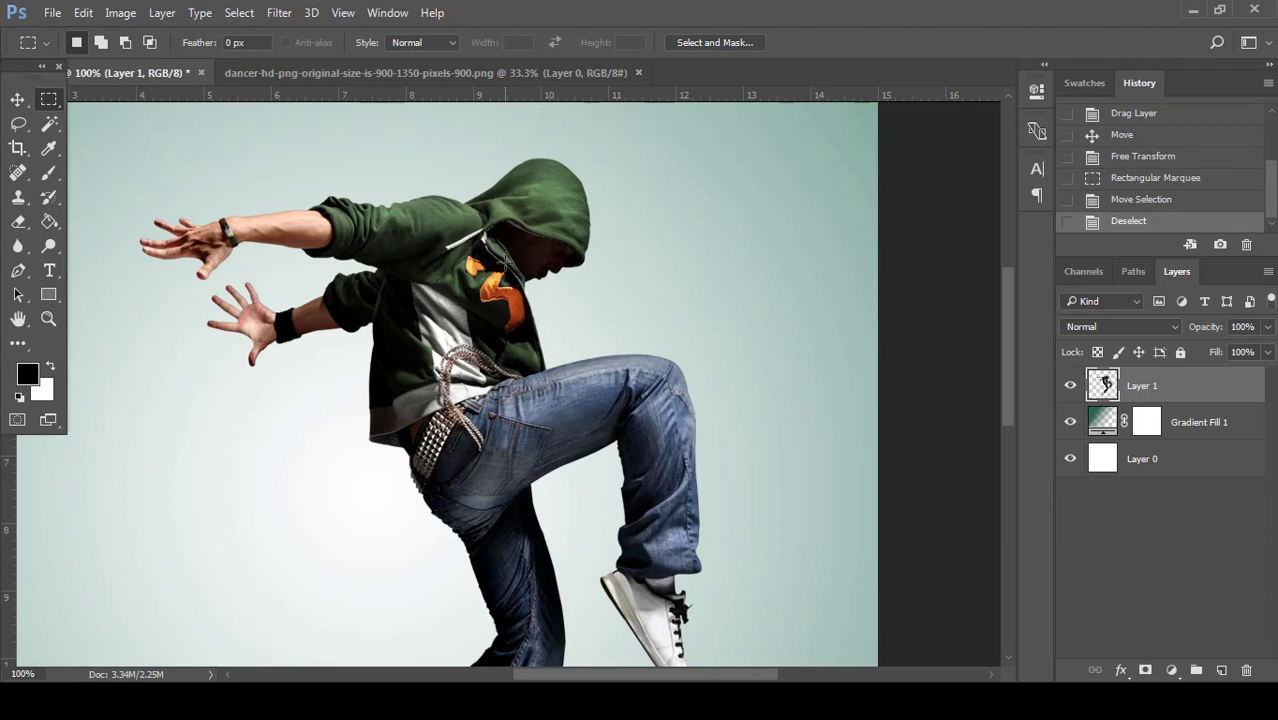
- Select a narrow vertical strip over the orange print on the dancer's jacket front and copy it to a new layer
left_click_drag(505, 261, 514, 372)
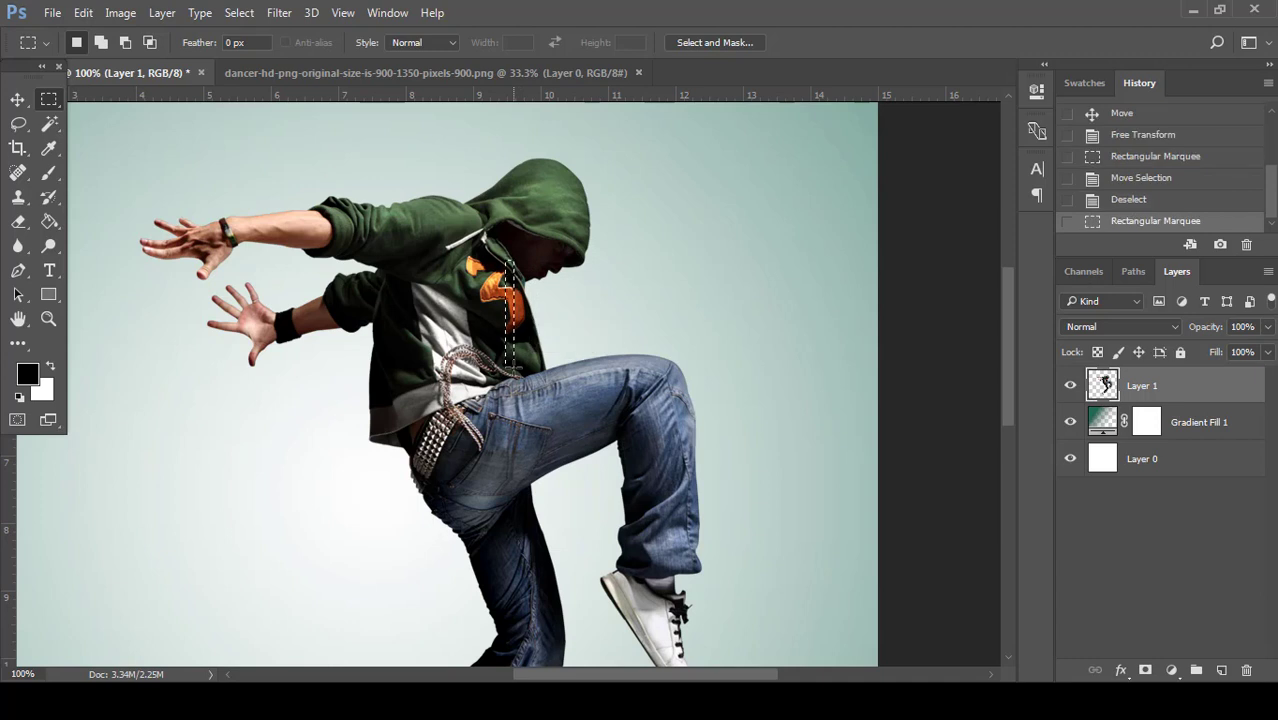
right_click(508, 328)
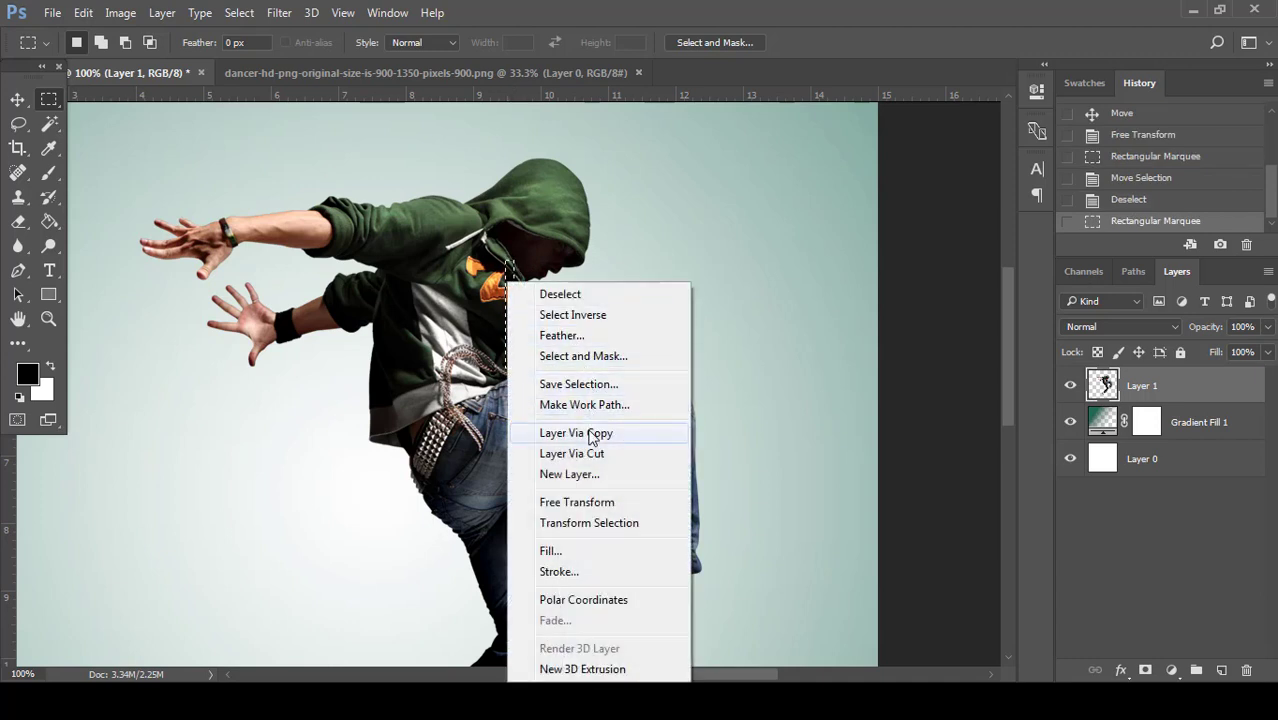
left_click(591, 436)
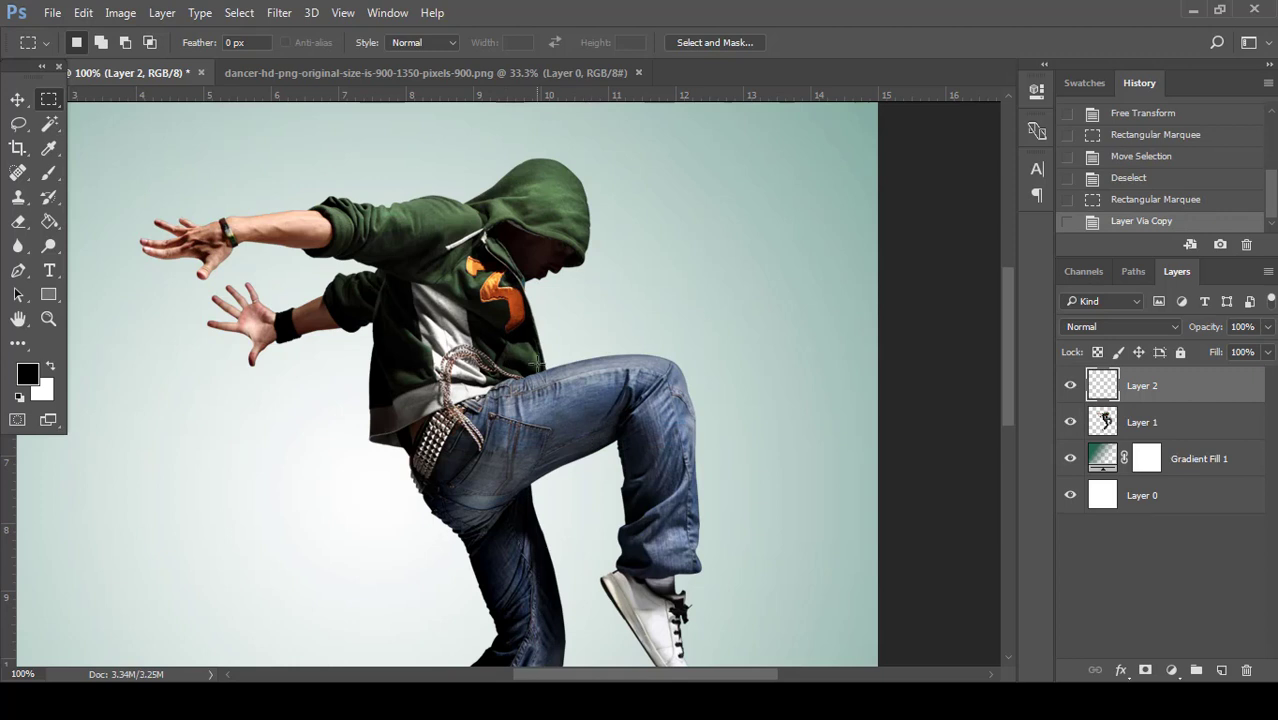
- Stretch the copied strip to 10800% width across the whole canvas and extend its upper edge above the dancer's hood
key("ctrl+t")
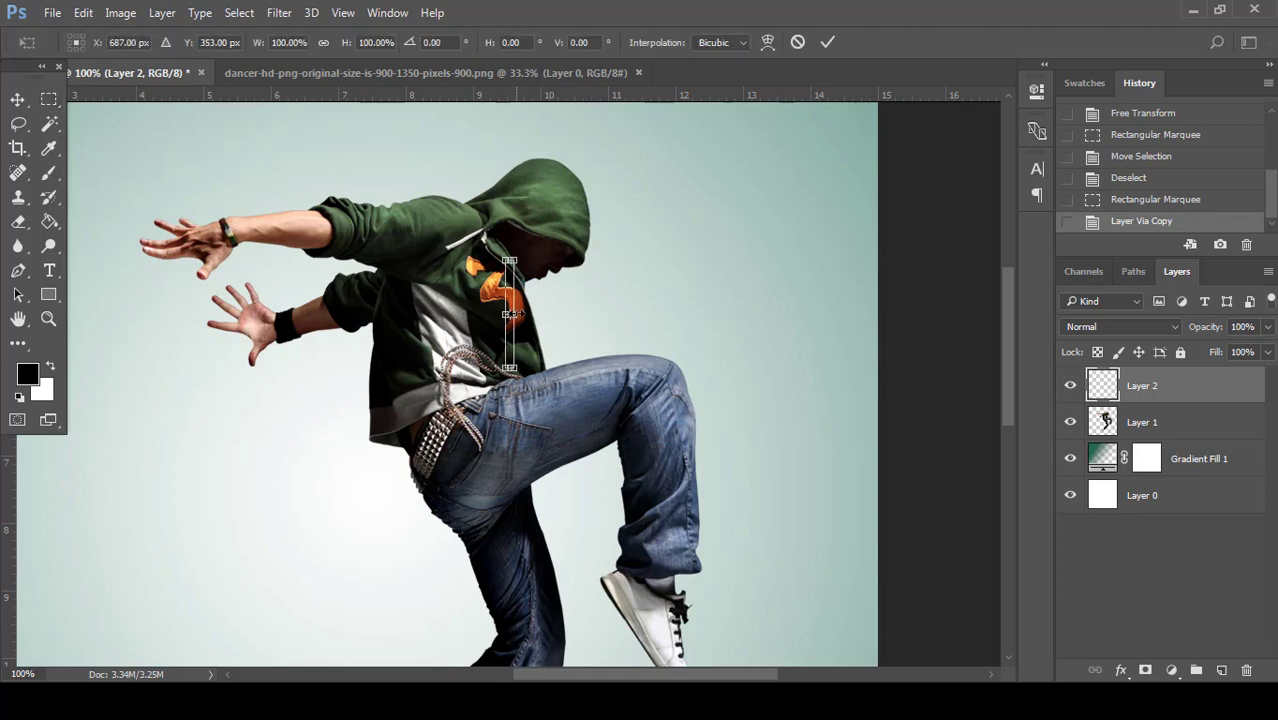
left_click_drag(515, 315, 886, 330)
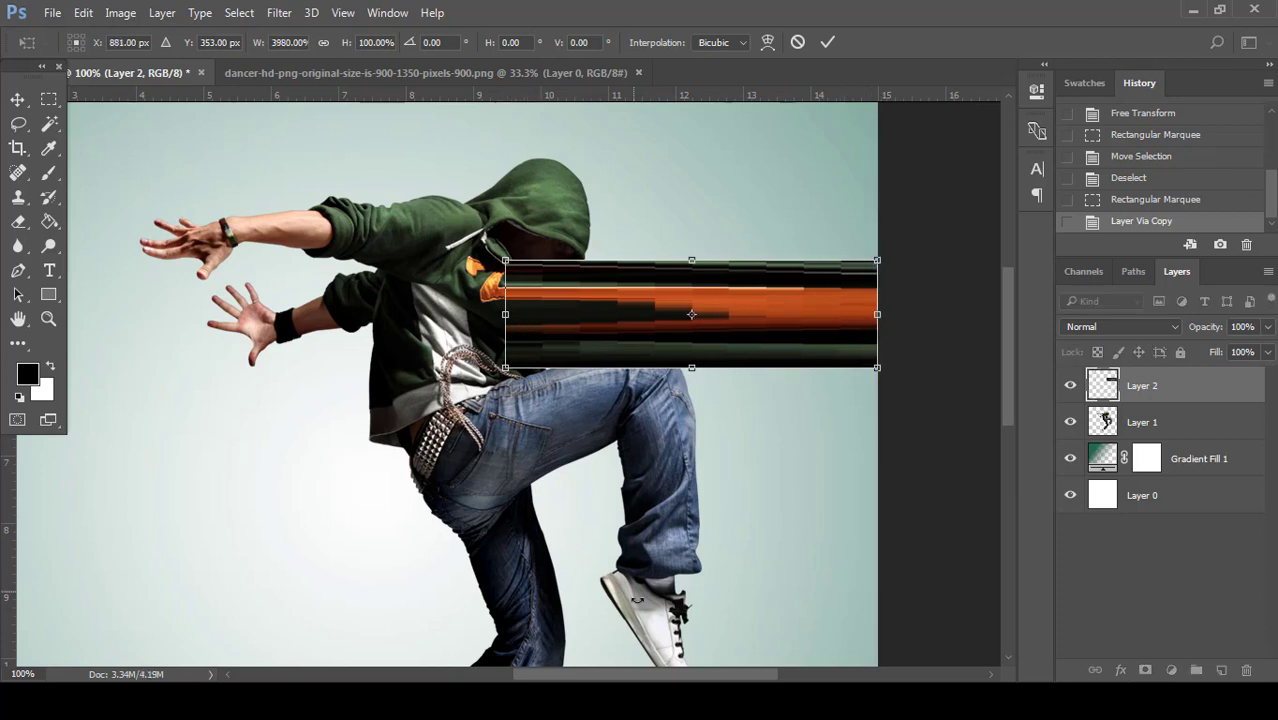
left_click_drag(714, 680, 659, 680)
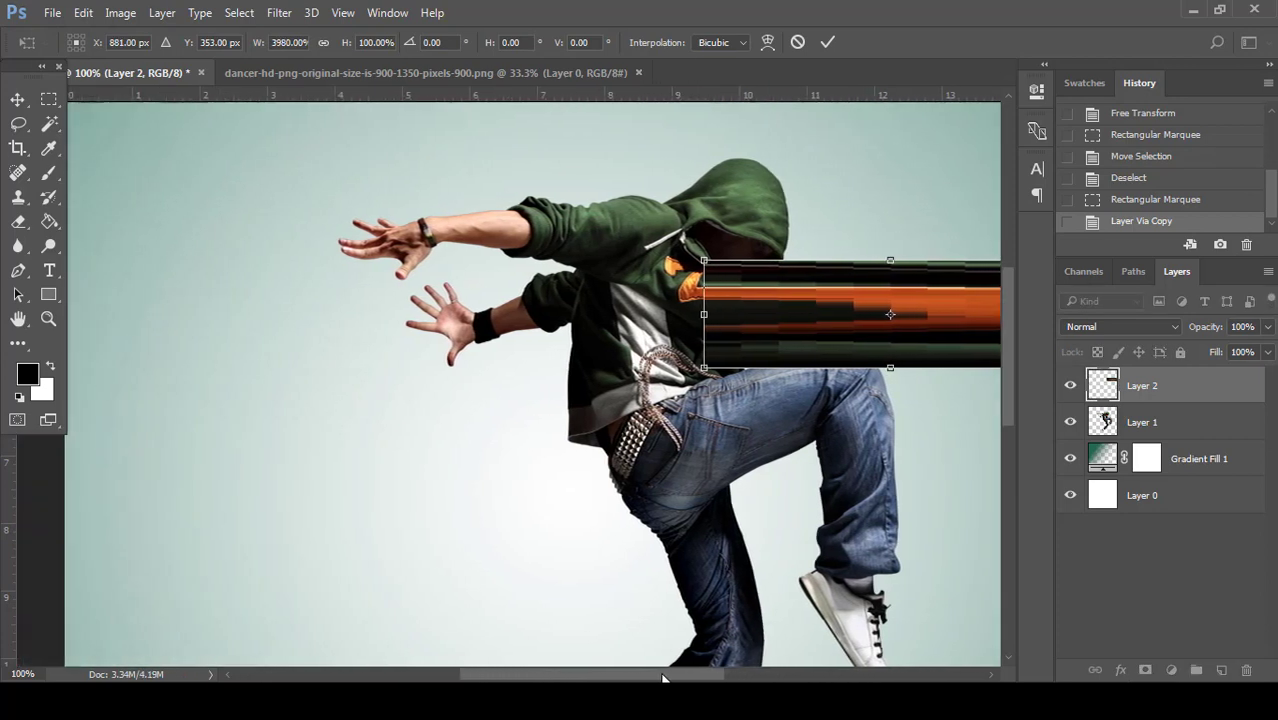
left_click_drag(711, 315, 74, 319)
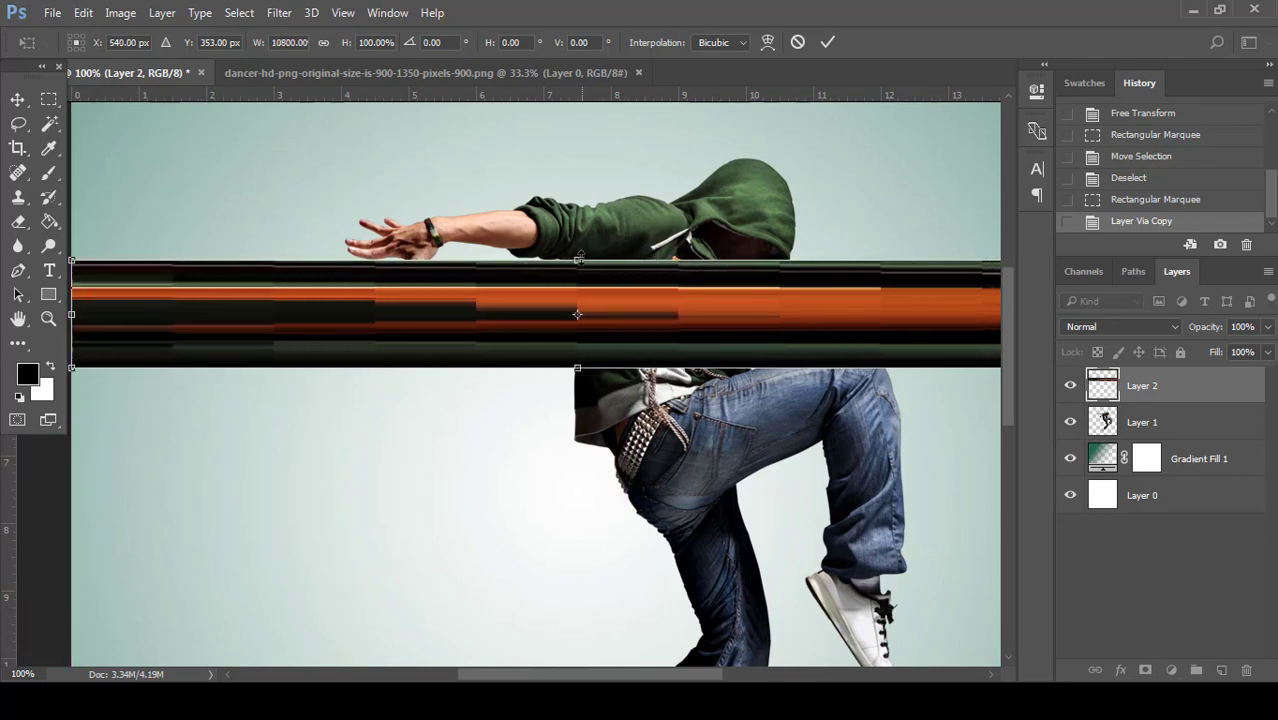
left_click_drag(580, 258, 586, 120)
left_click(828, 42)
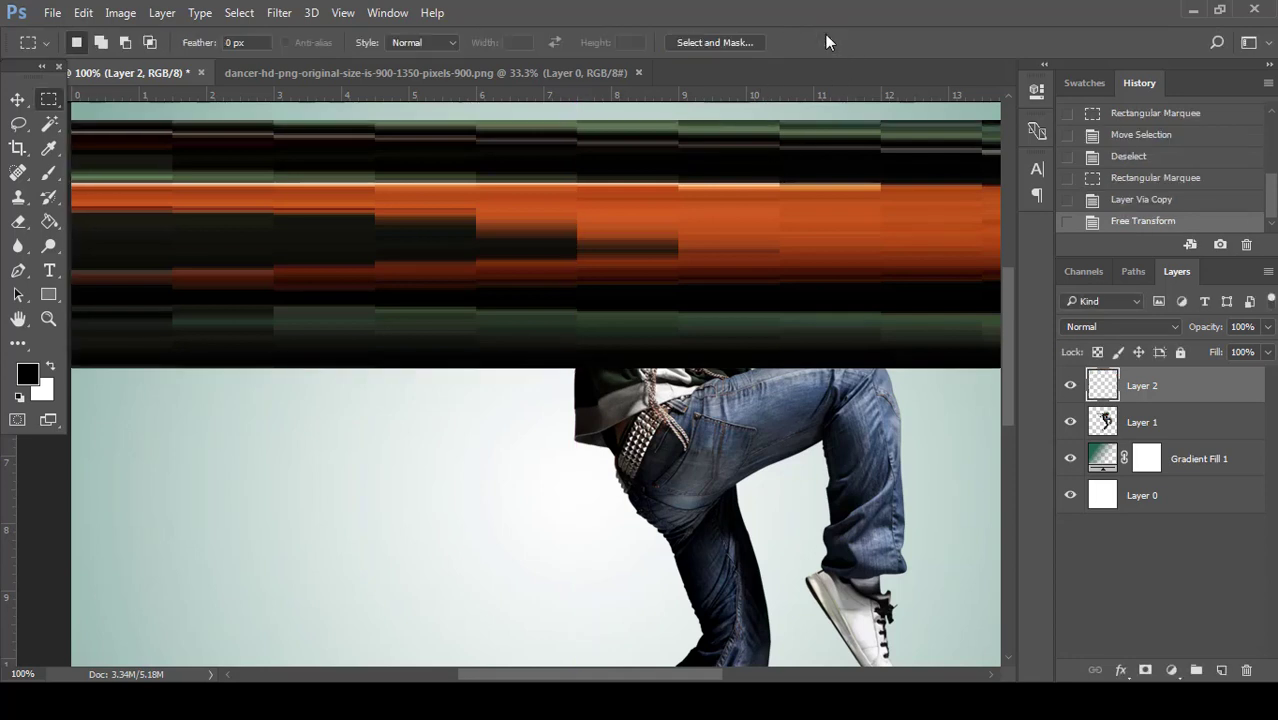
left_click_drag(712, 678, 793, 674)
scroll(560, 518, "down", 2)
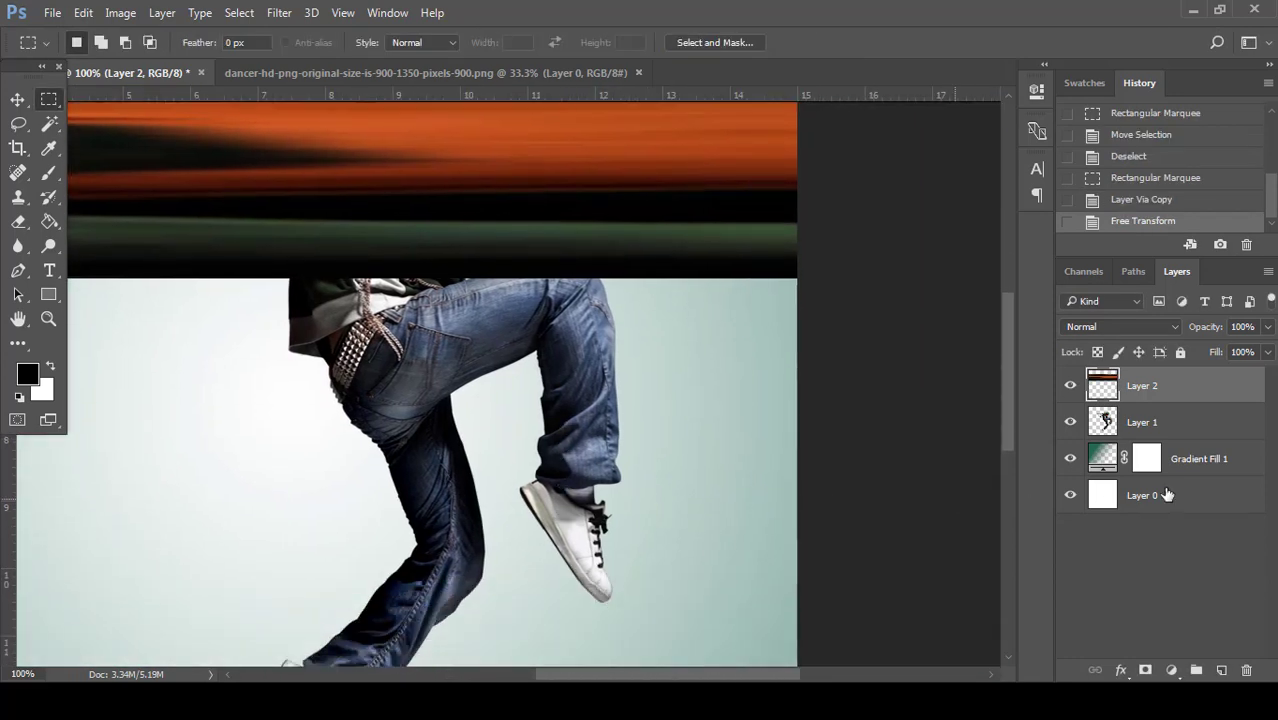
- Select a narrow vertical strip over the dancer's raised trouser cuff and shoe on Layer 1 and copy it to a new layer
left_click(1212, 422)
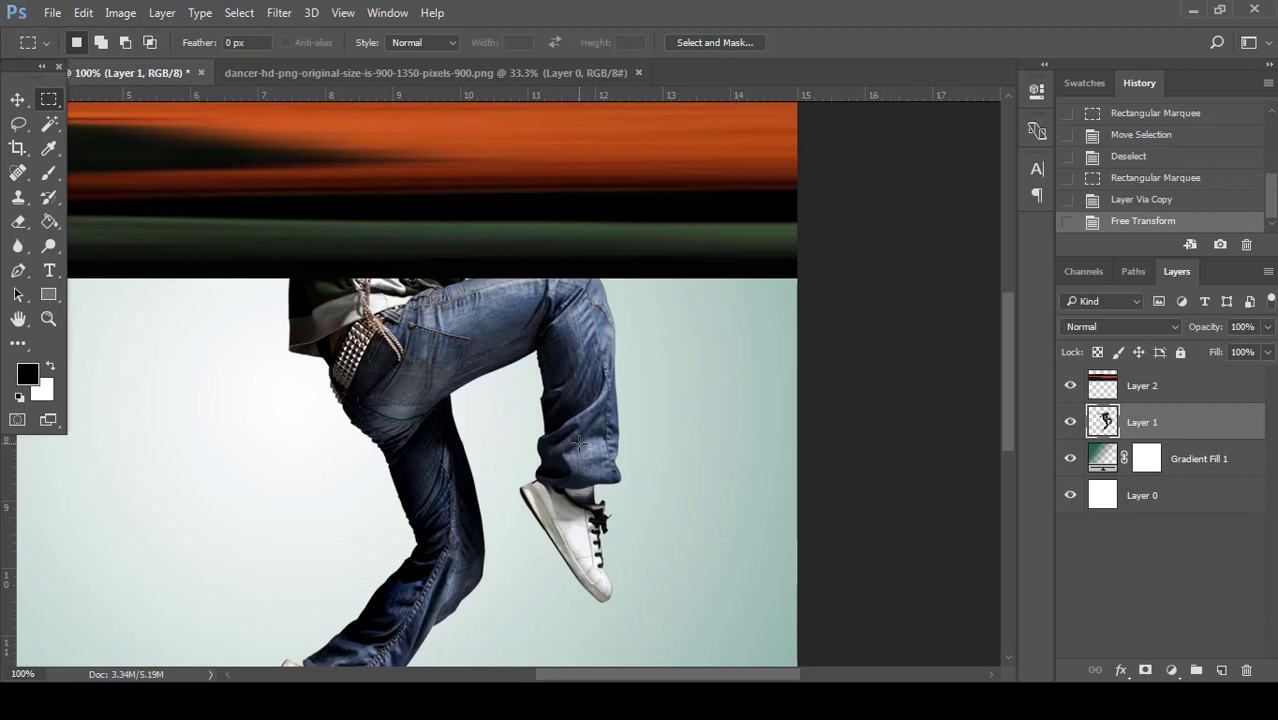
left_click_drag(580, 445, 588, 534)
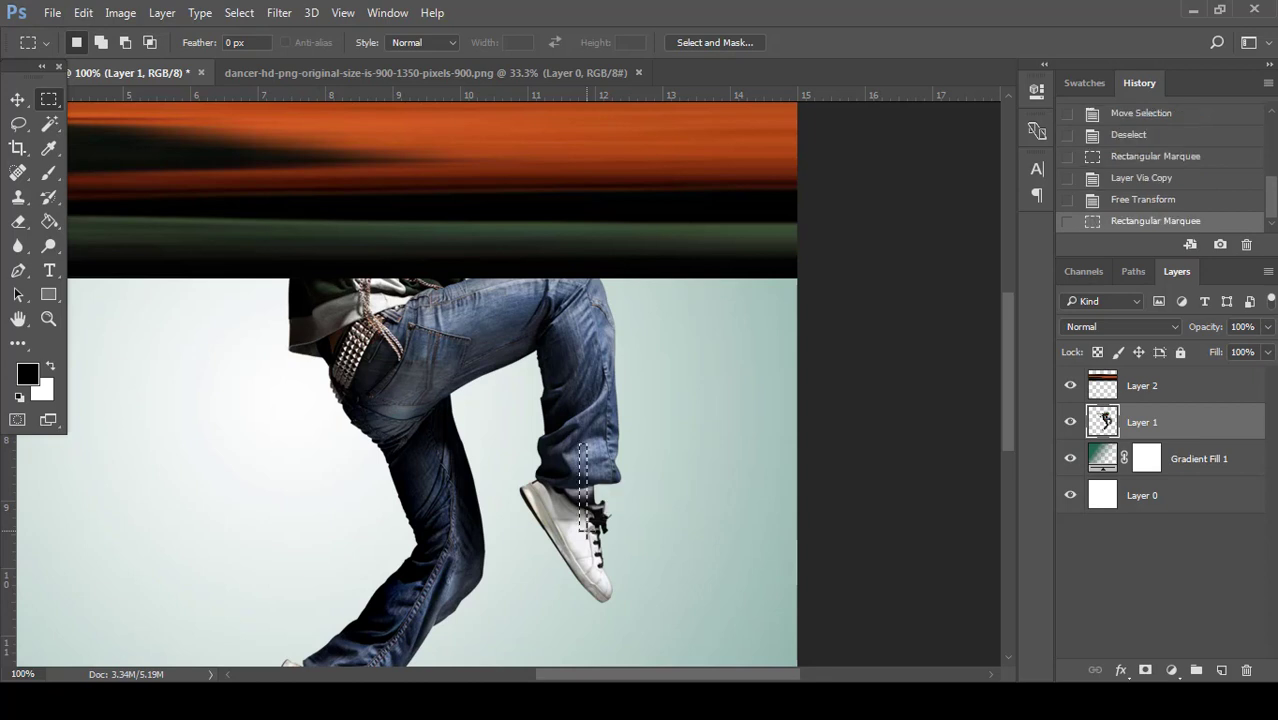
right_click(586, 465)
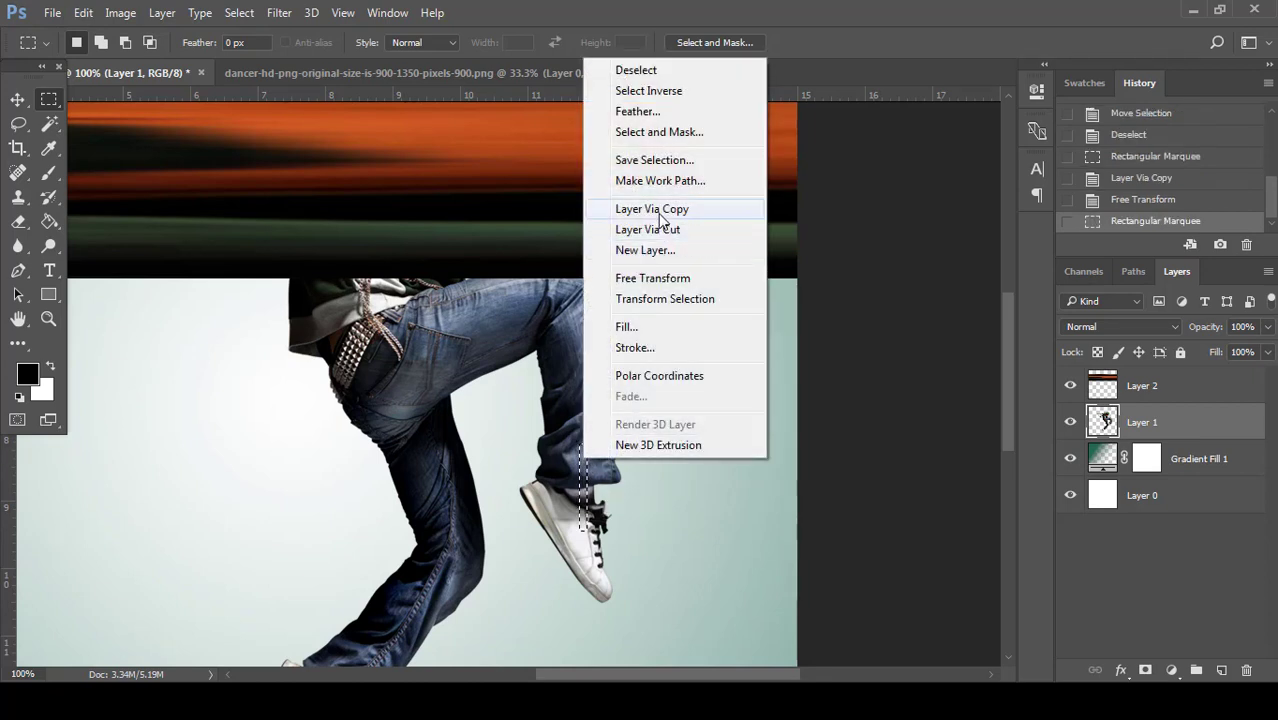
left_click(660, 210)
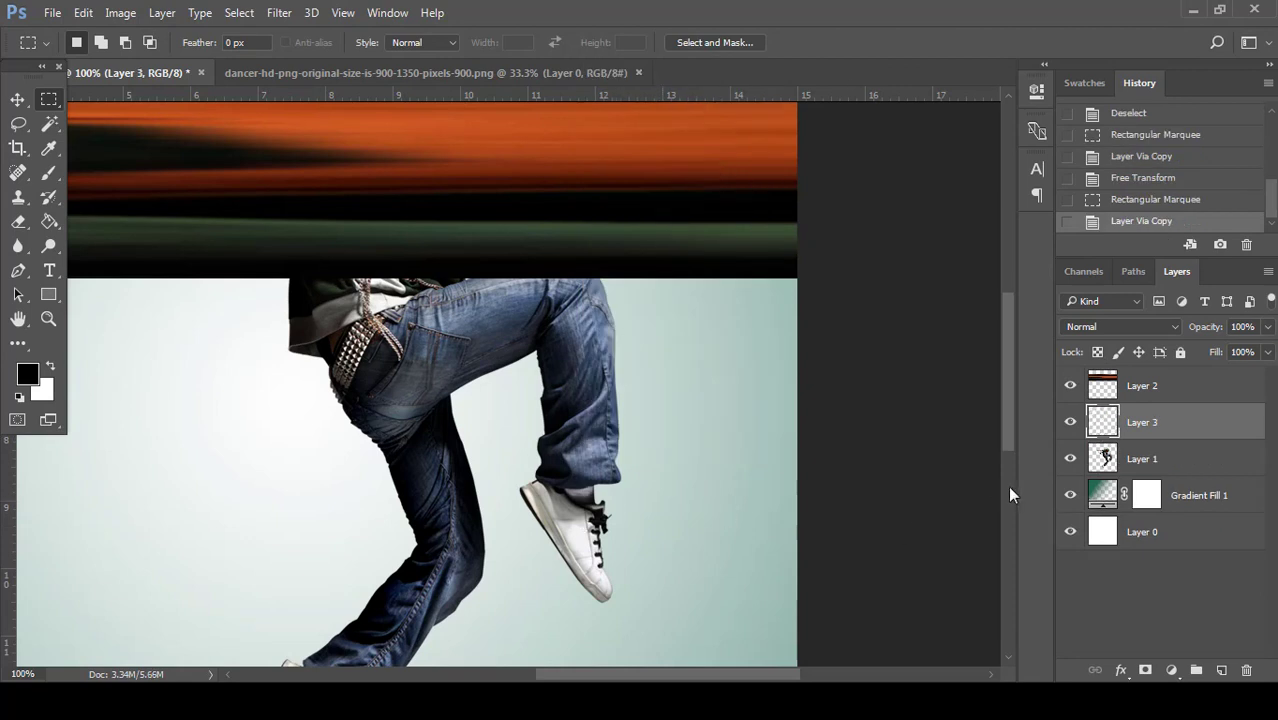
- Stretch the copied cuff-and-shoe strip horizontally to 12000% so it spans the full canvas width
key("ctrl+t")
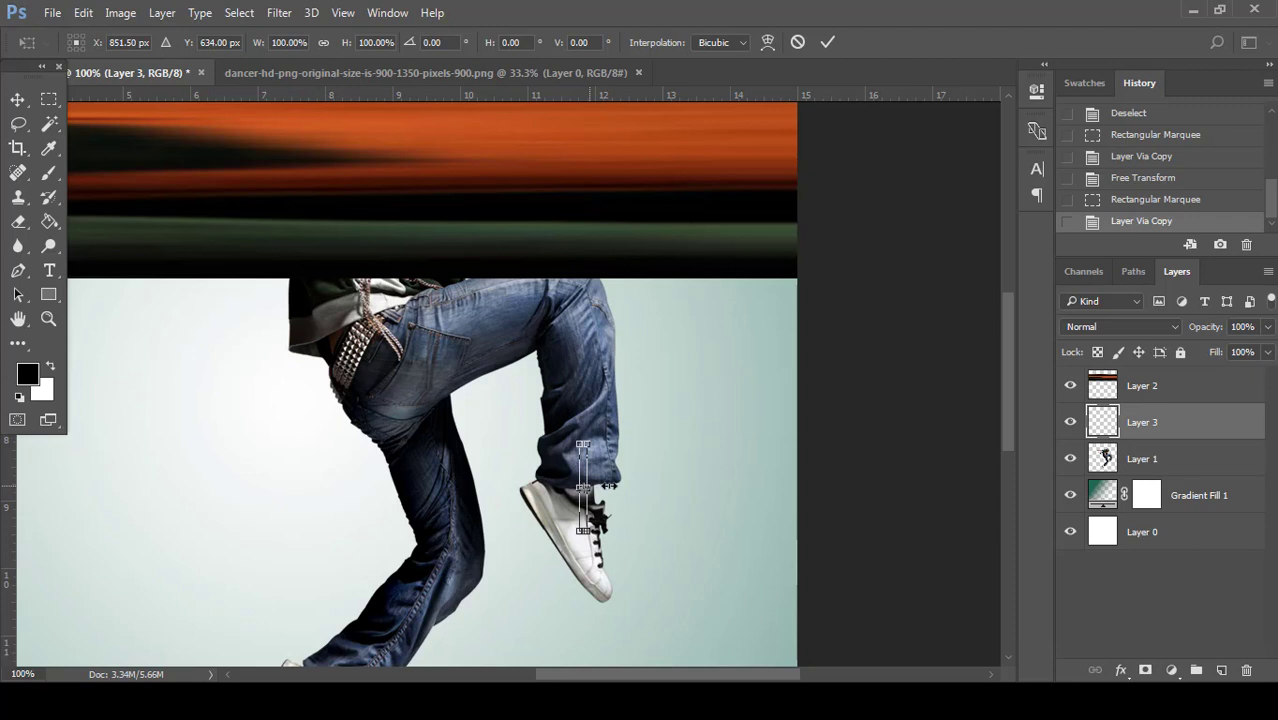
left_click_drag(607, 486, 797, 487)
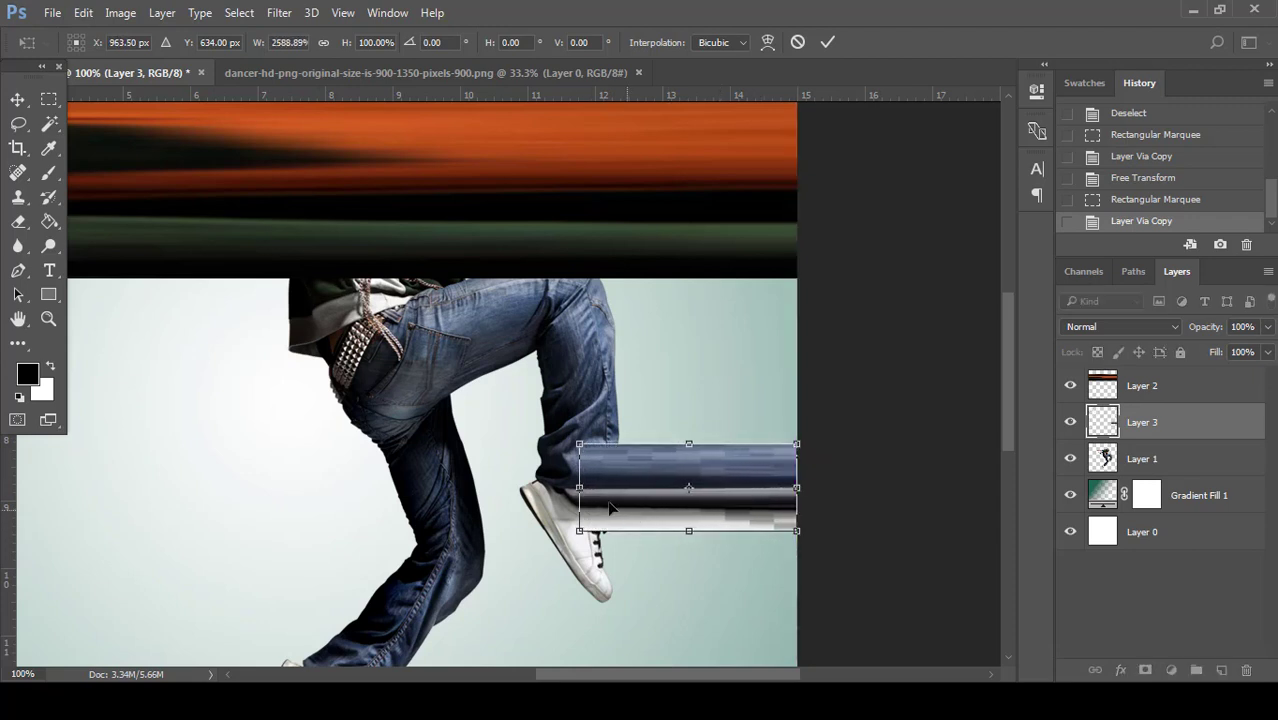
left_click_drag(583, 489, 153, 487)
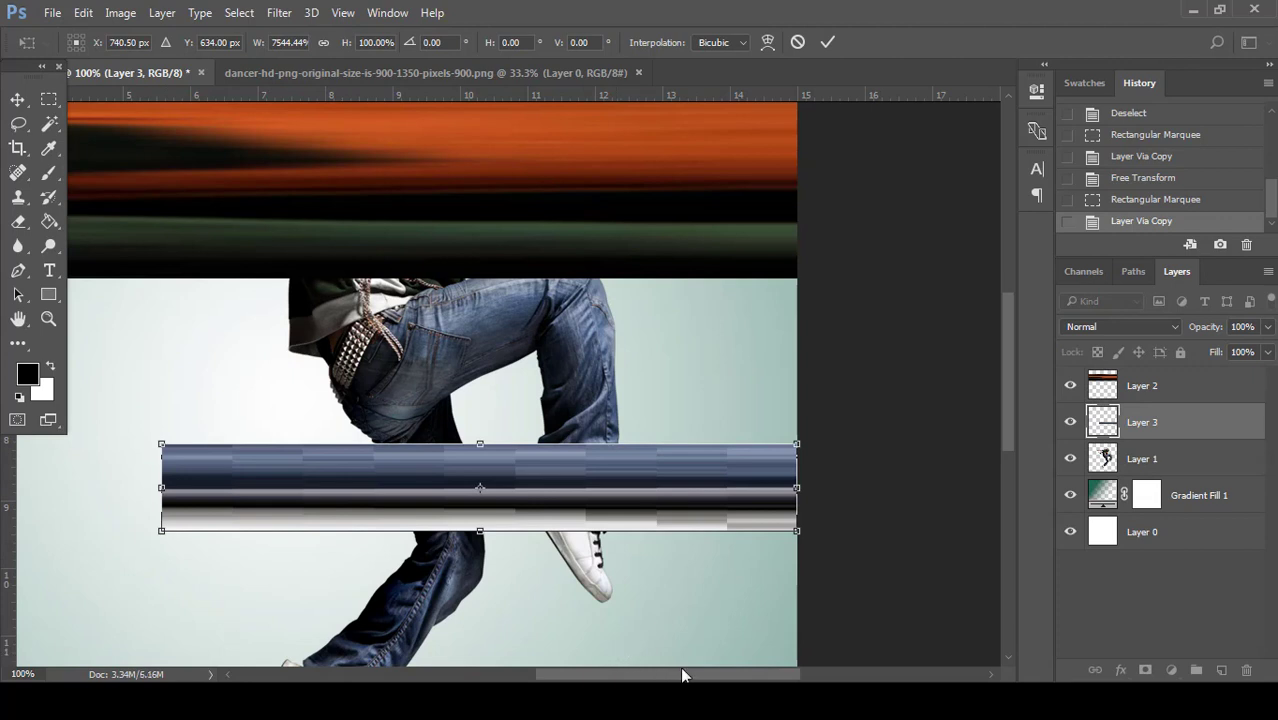
left_click_drag(680, 666, 534, 664)
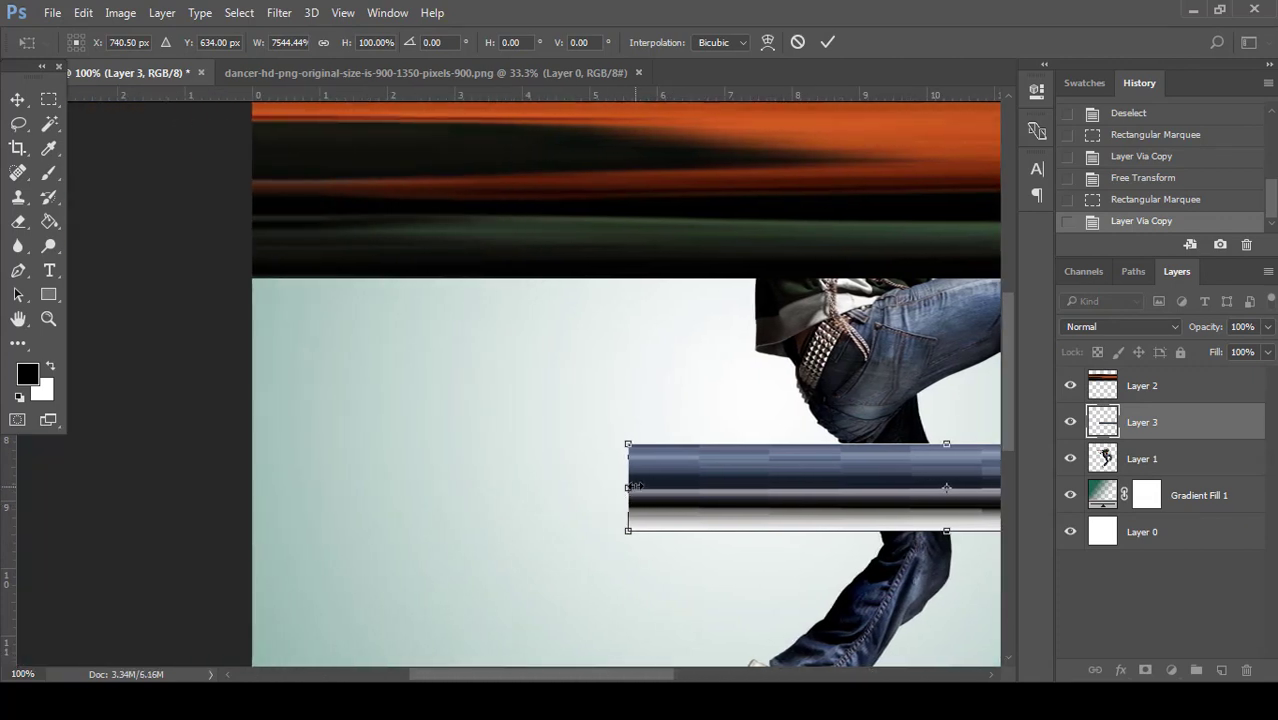
left_click_drag(634, 487, 252, 488)
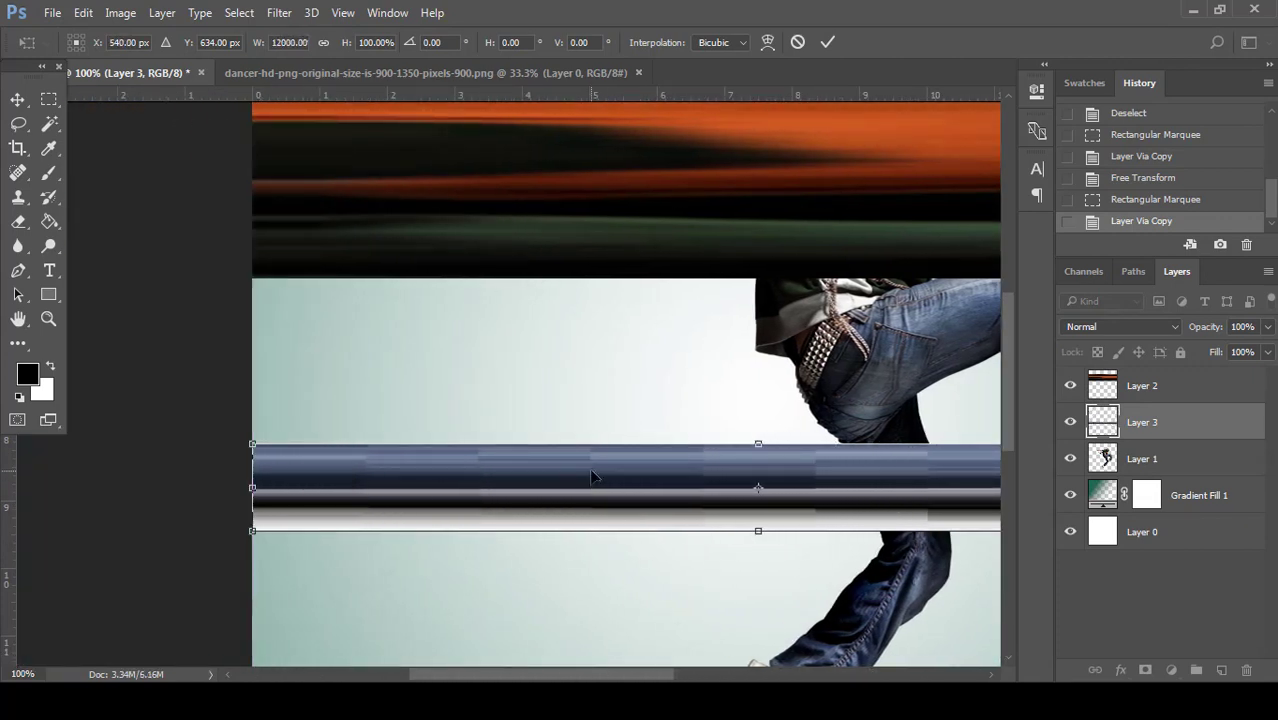
- Increase the blue-and-white band's height to 119.15% and move it up against the lower edge of the orange band
left_click_drag(759, 440, 761, 425)
left_click_drag(873, 480, 872, 332)
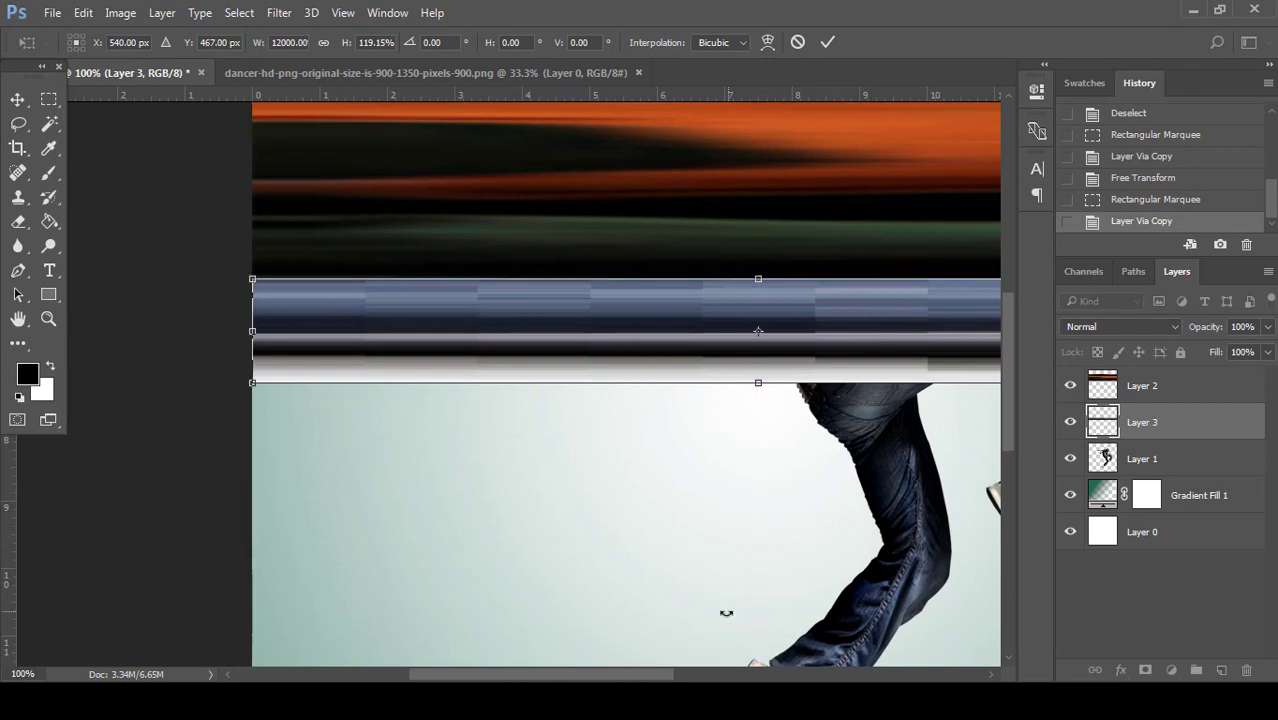
left_click_drag(666, 677, 722, 677)
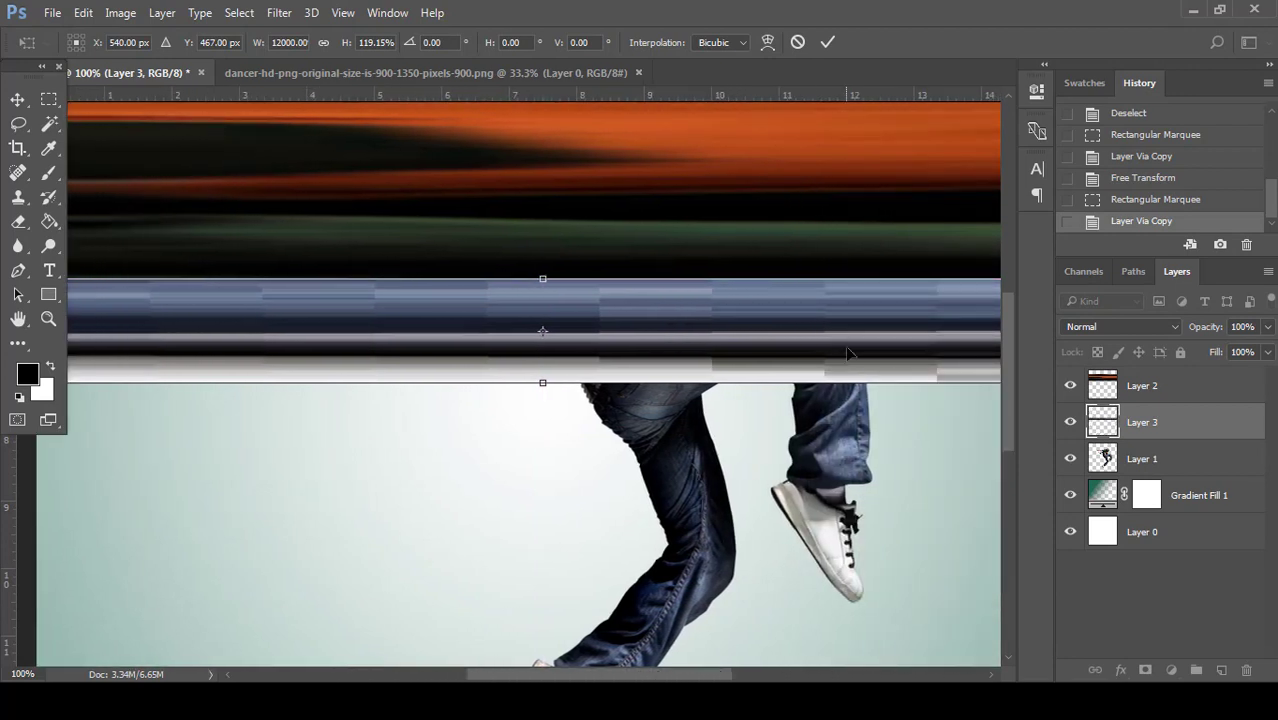
key("ctrl+minus")
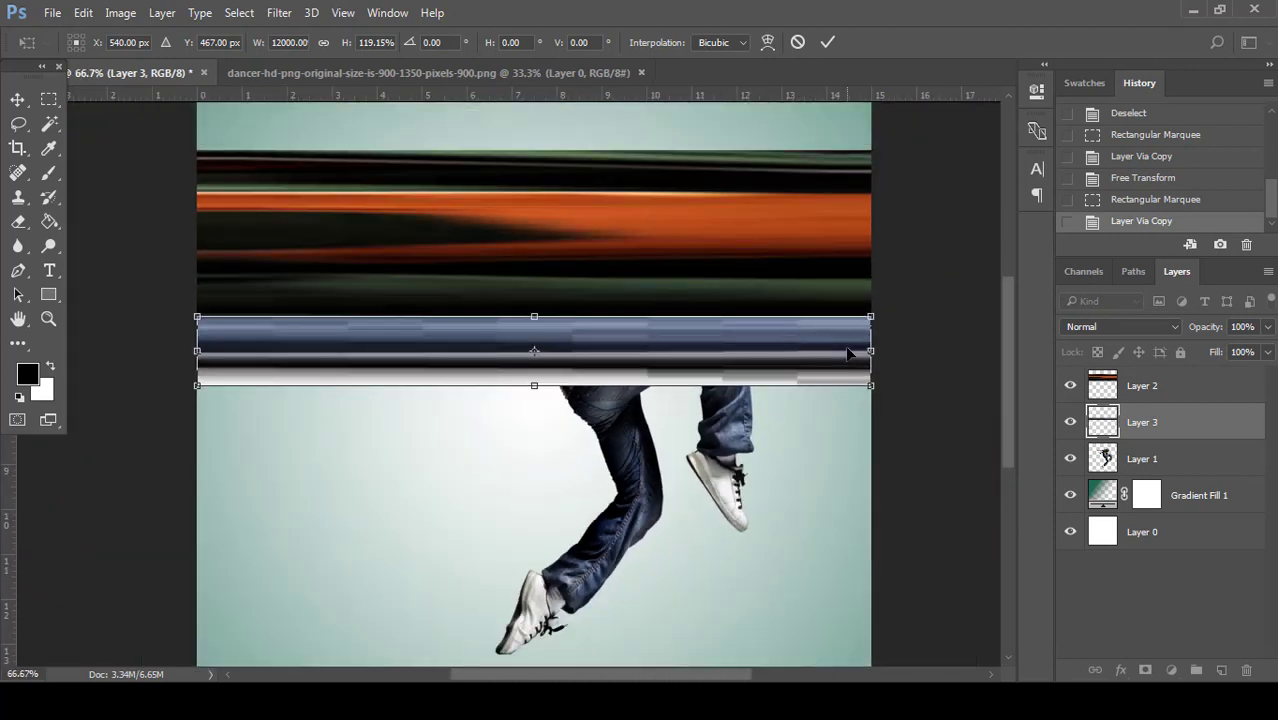
left_click(828, 43)
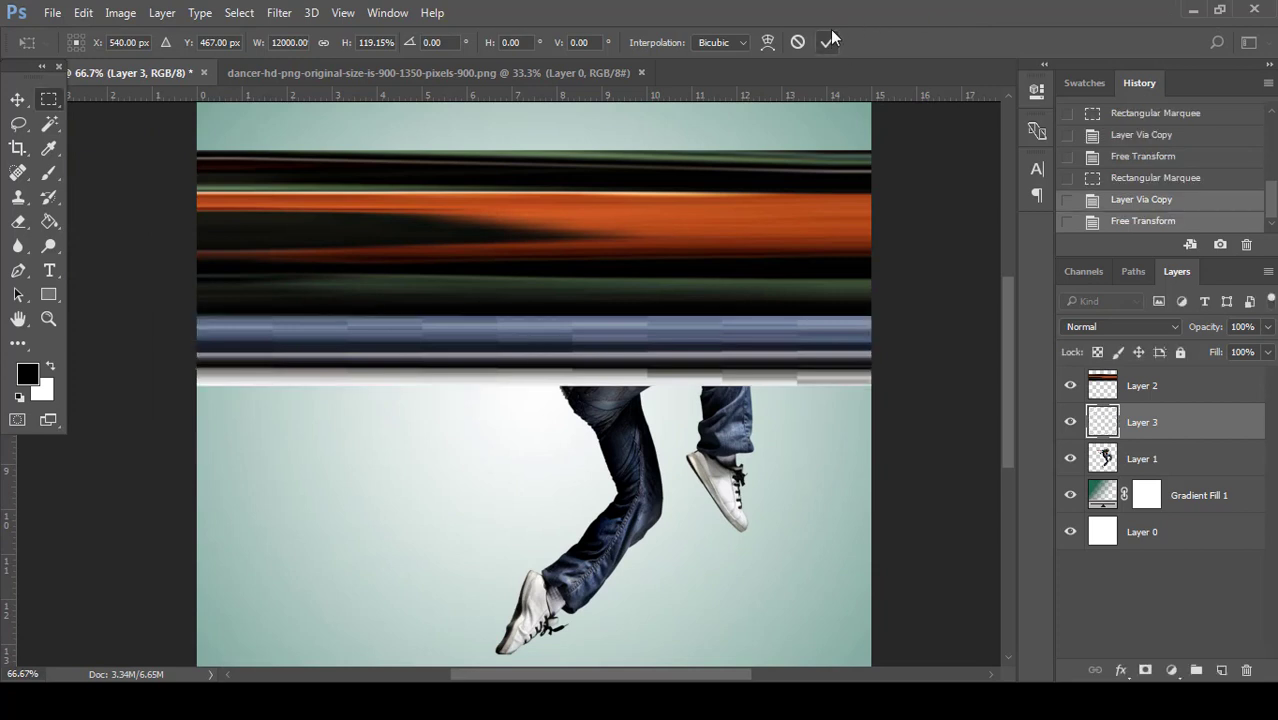
- Merge the two stretched band layers, Layer 2 and Layer 3, into one layer
left_click(1218, 402, "shift")
right_click(1218, 412)
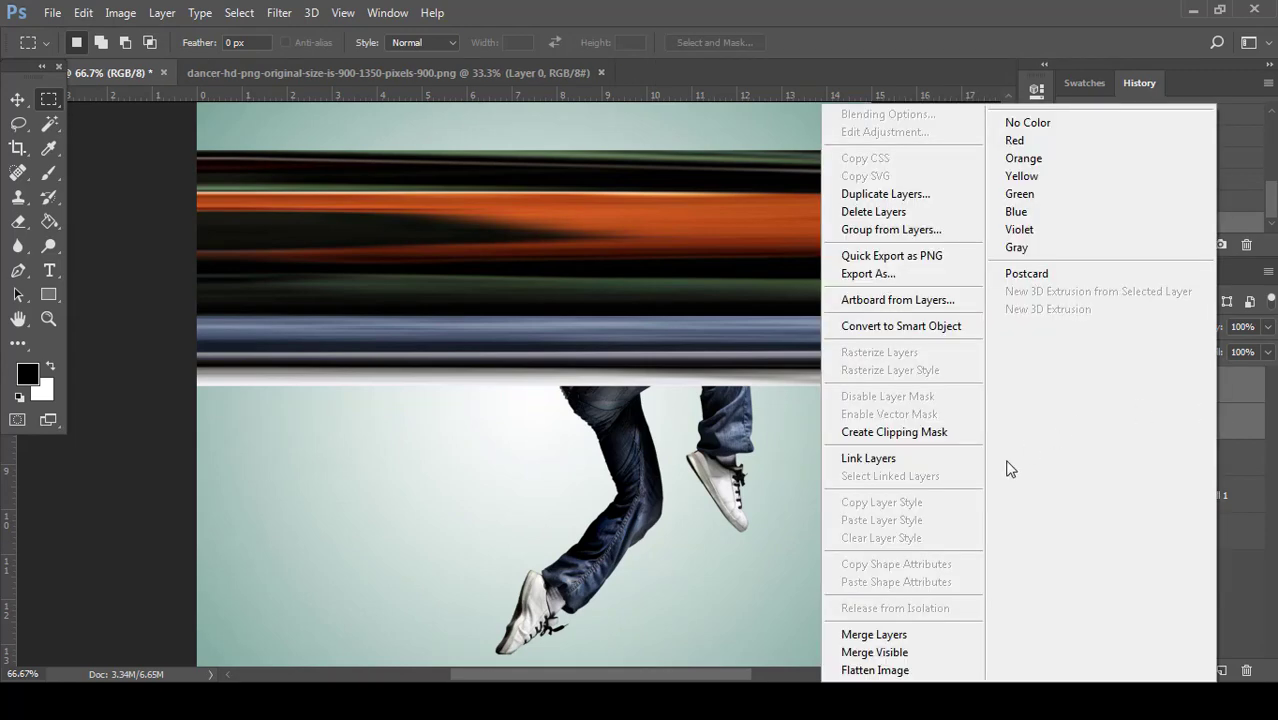
left_click(908, 634)
- Extend the merged band slightly in height and move it up flush with the canvas's upper edge
scroll(736, 302, "up", 1)
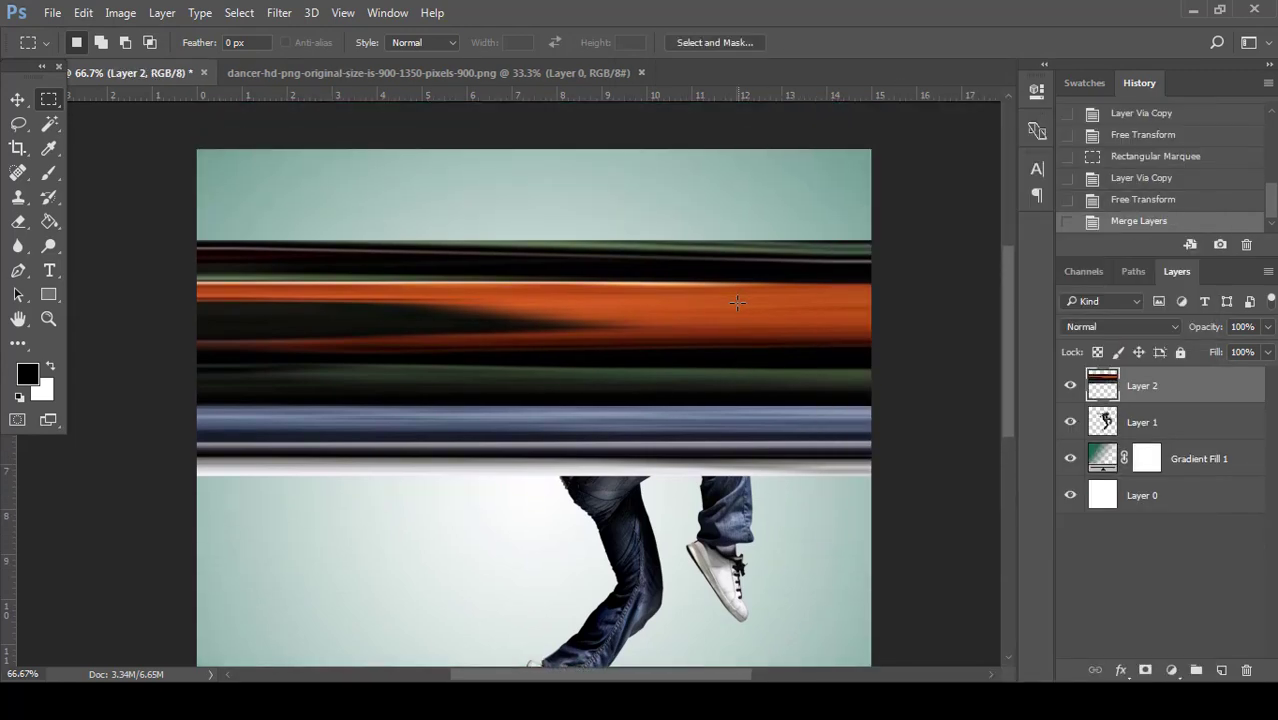
key("ctrl+t")
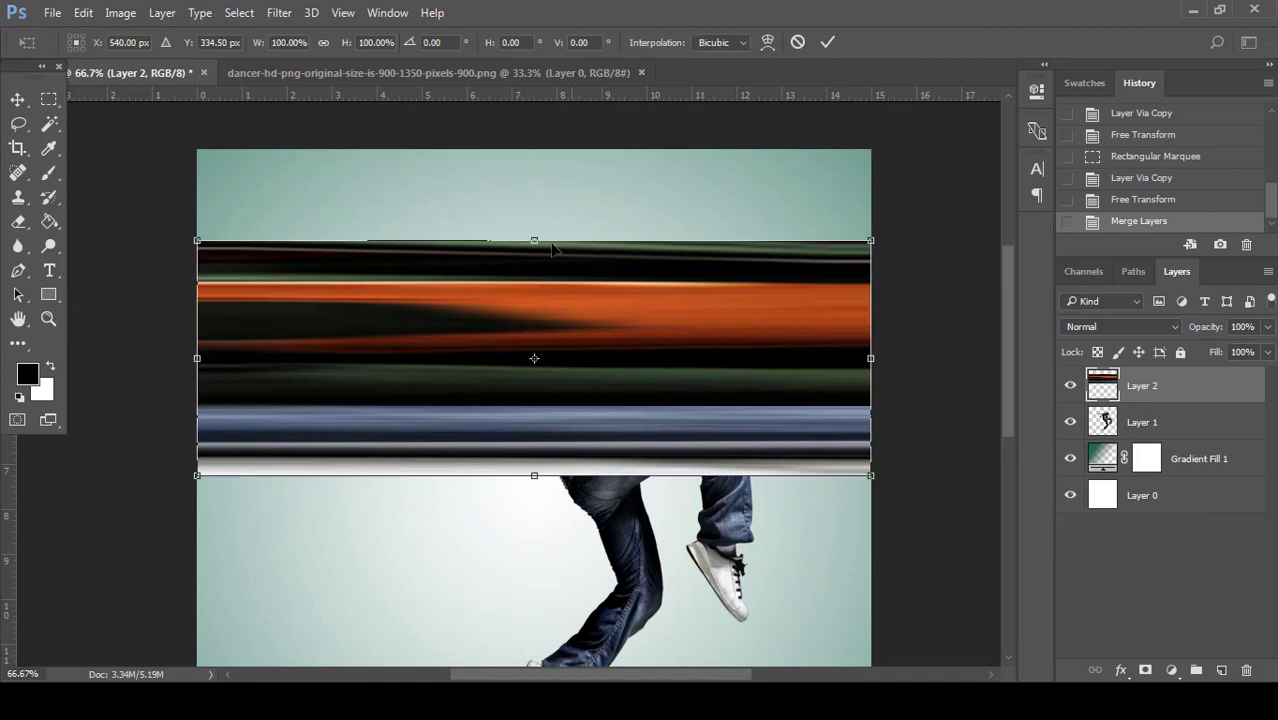
left_click_drag(536, 240, 547, 218)
left_click_drag(574, 313, 574, 239)
left_click(825, 43)
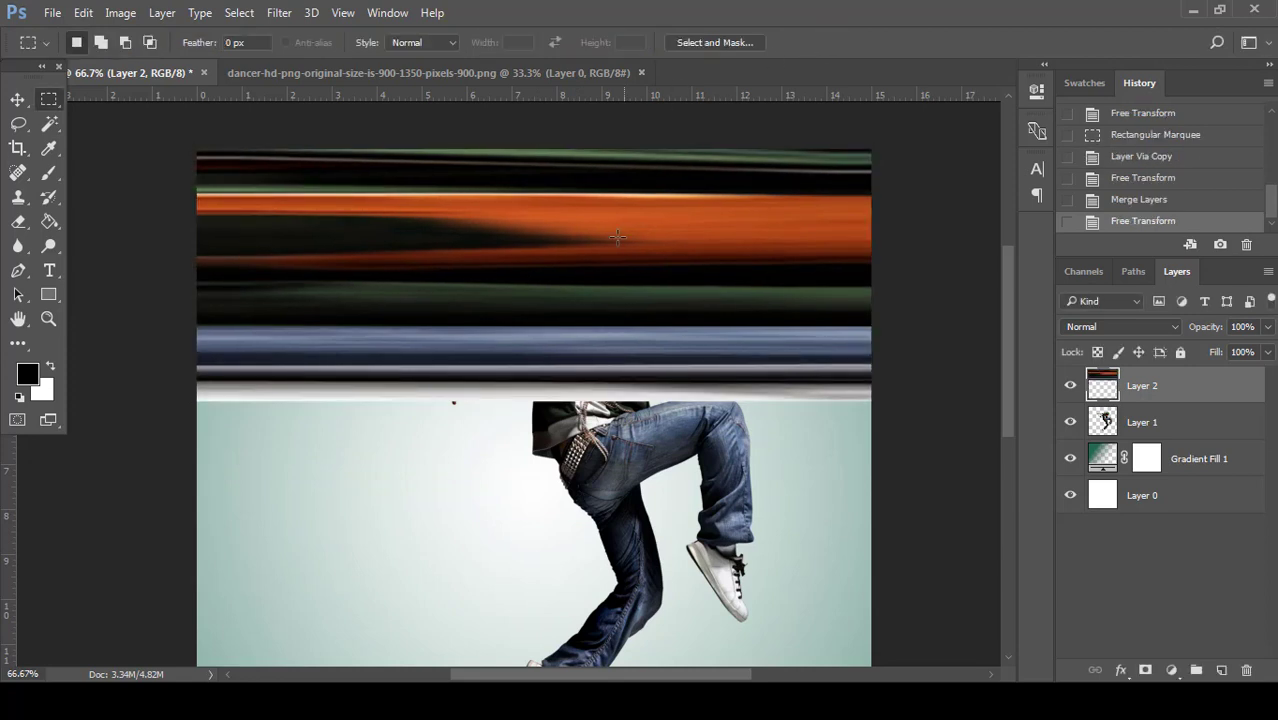
- Apply the Polar Coordinates distort filter to the merged band with Rectangular to Polar
key("ctrl+minus")
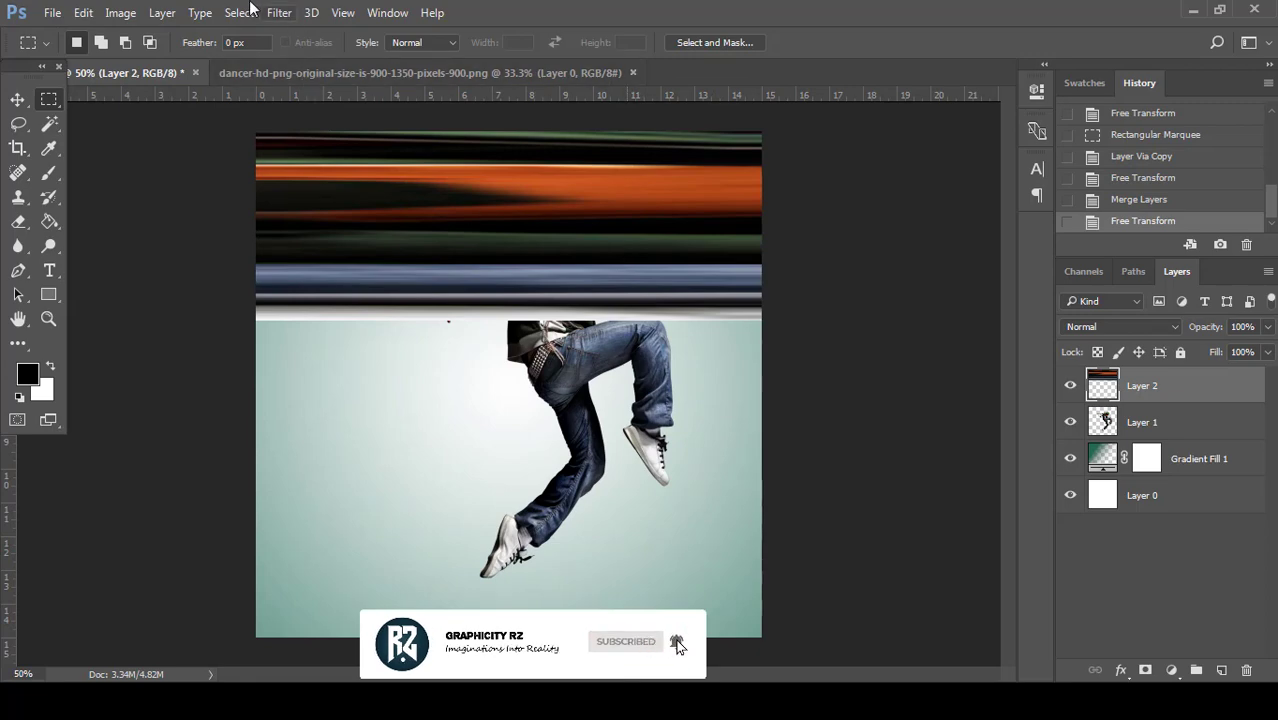
left_click(279, 13)
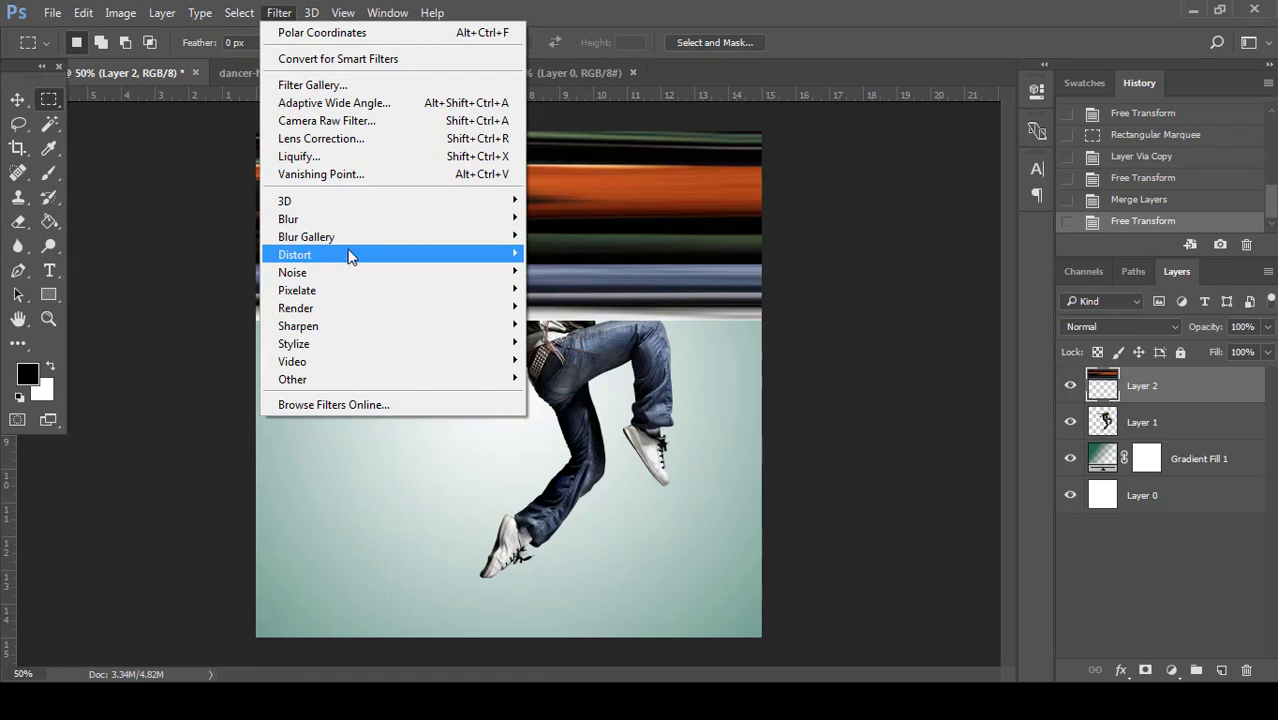
mouse_move(491, 260)
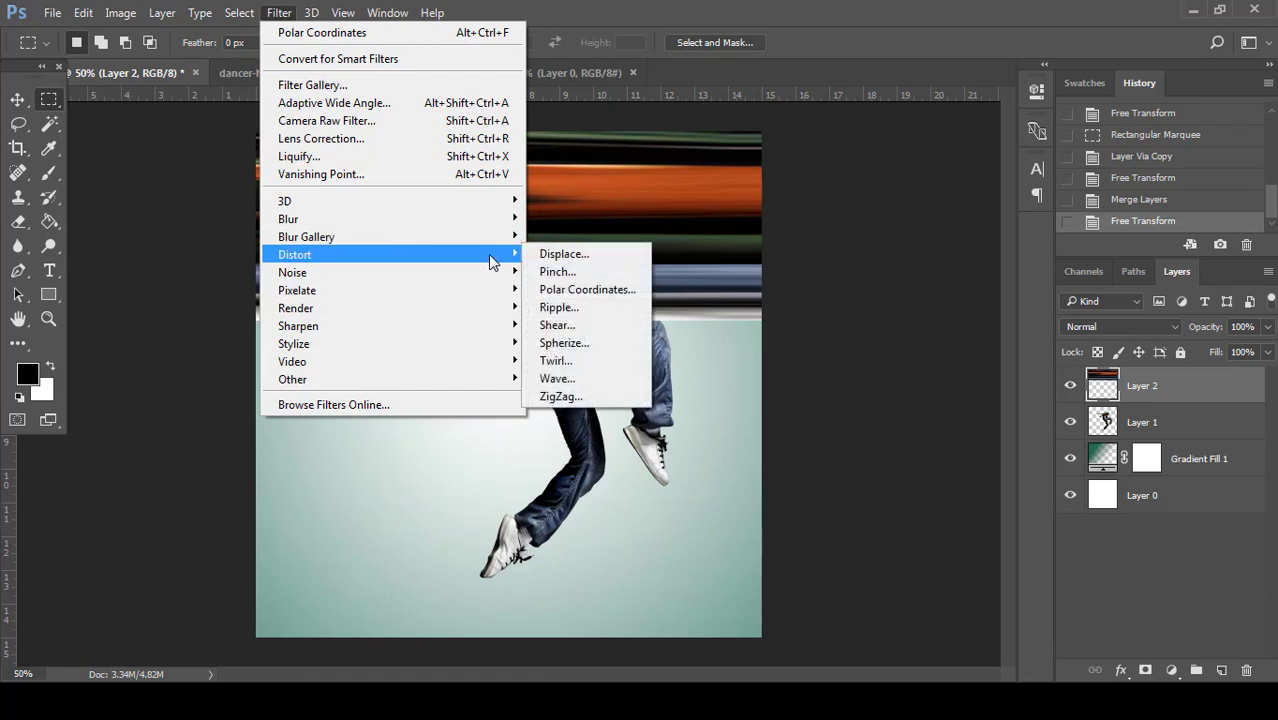
left_click(611, 292)
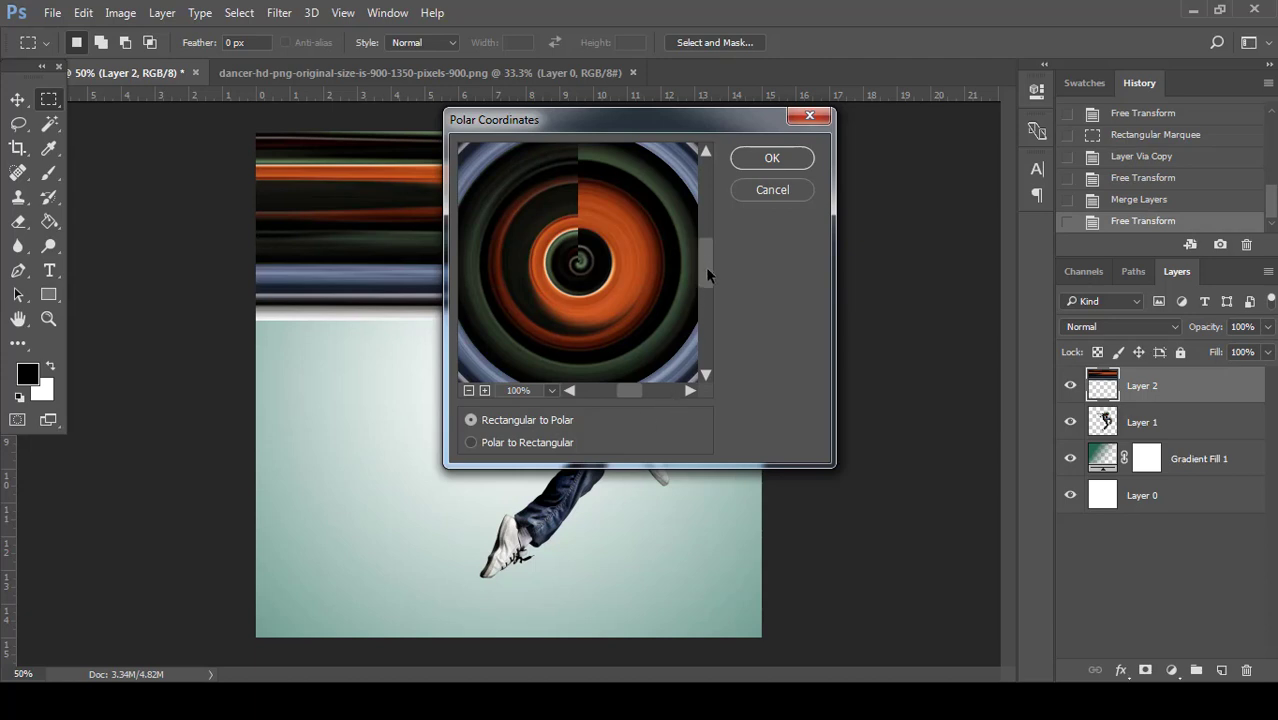
mouse_move(705, 267)
left_mouse_down()
mouse_move(706, 295)
mouse_move(704, 244)
left_mouse_up()
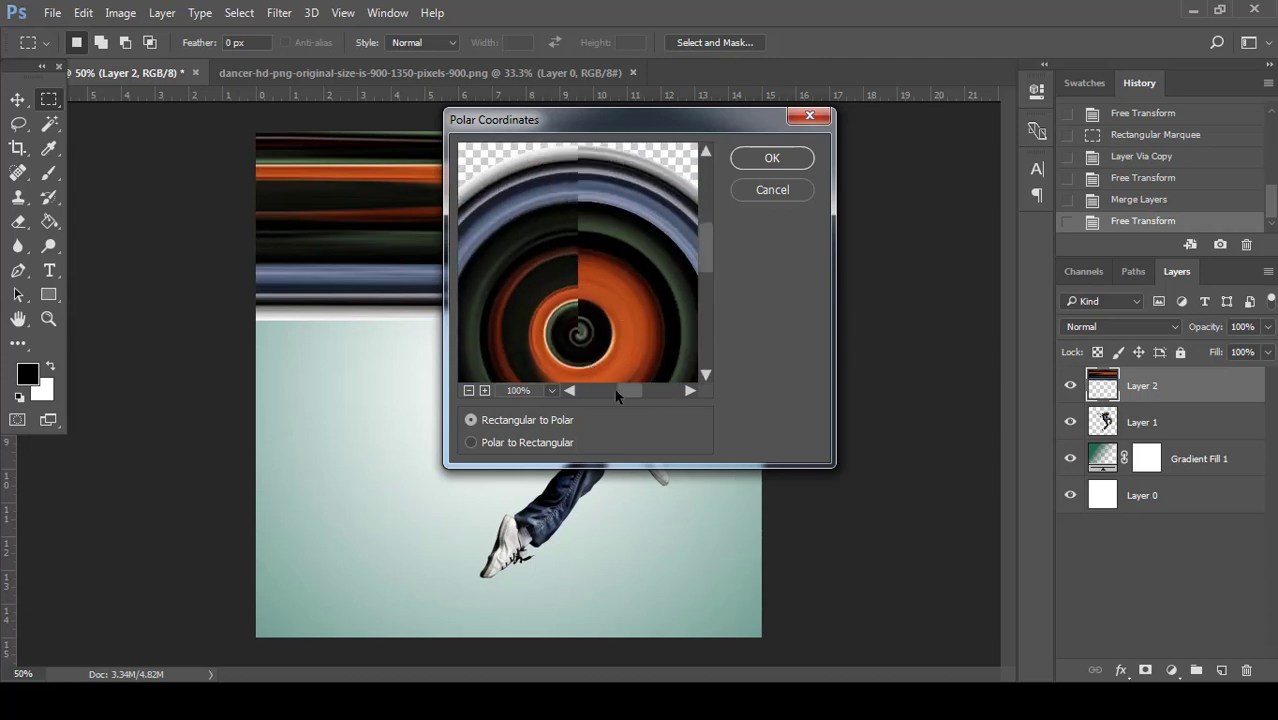
mouse_move(617, 390)
left_mouse_down()
mouse_move(606, 389)
mouse_move(641, 390)
left_mouse_up()
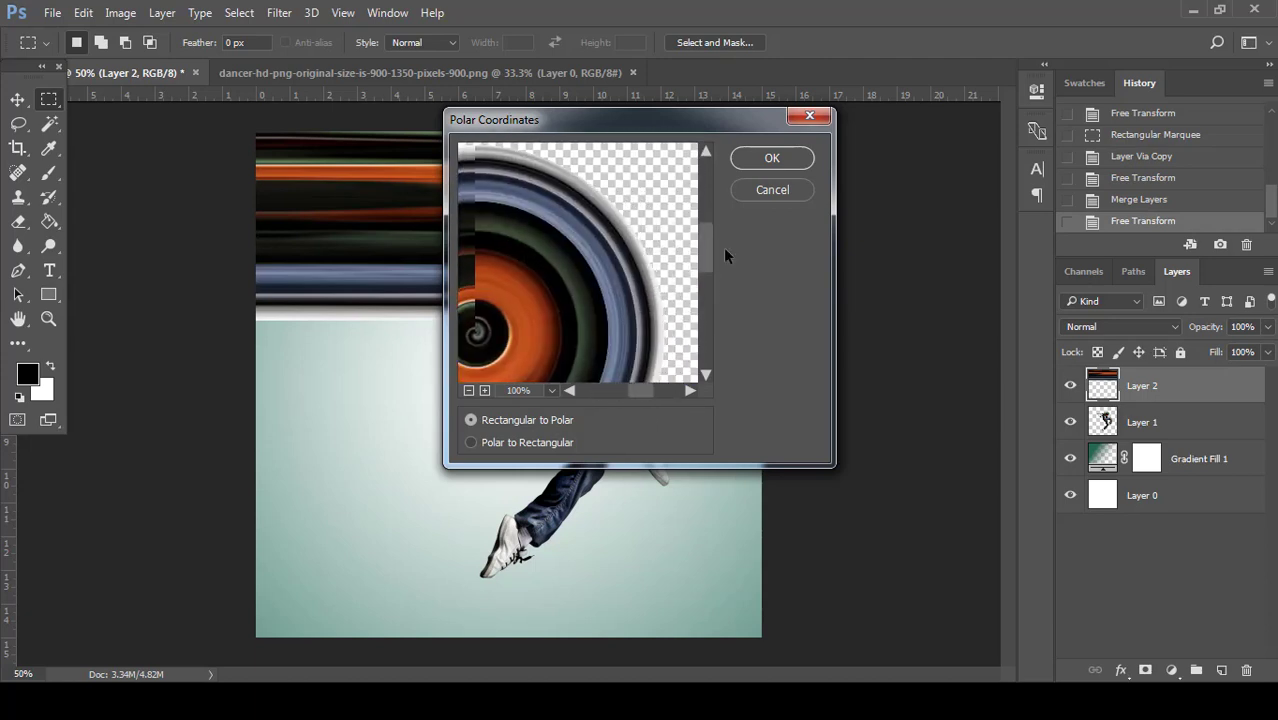
left_click(770, 160)
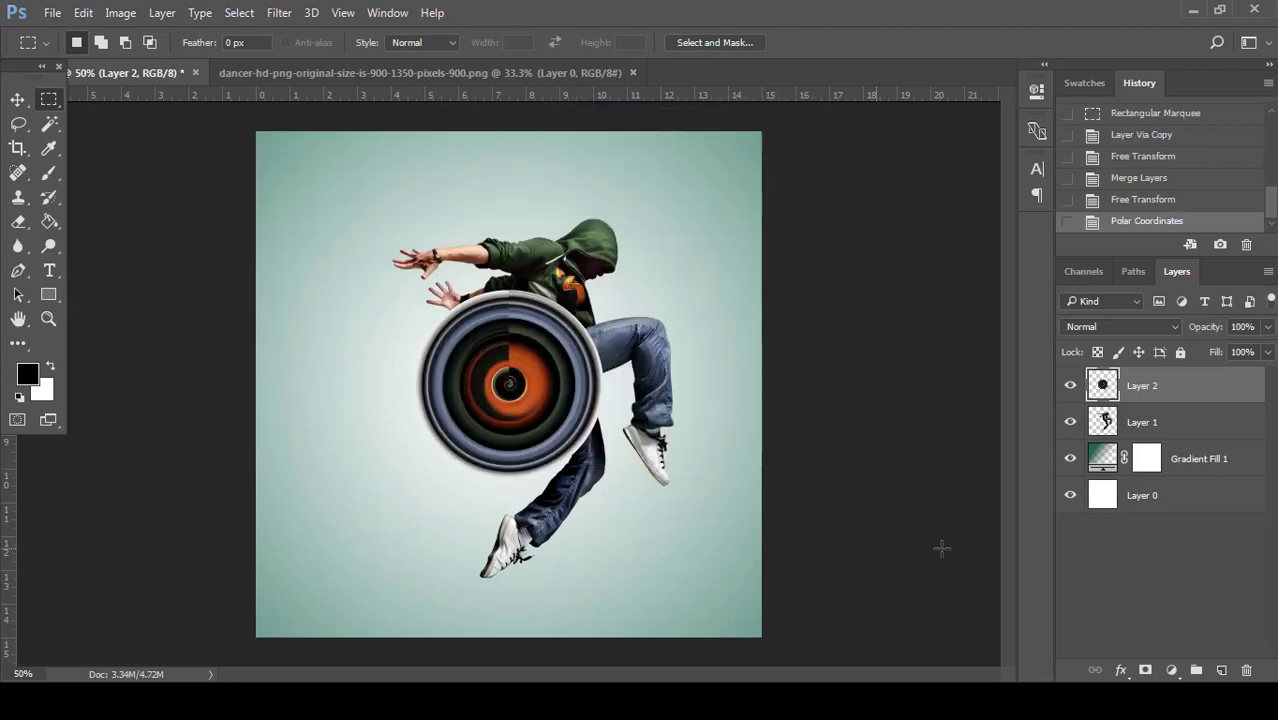
- Move the circular stripe layer beneath the dancer layer and enlarge it from its centre to about 195%
left_click_drag(1230, 396, 1227, 433)
left_click(1210, 399)
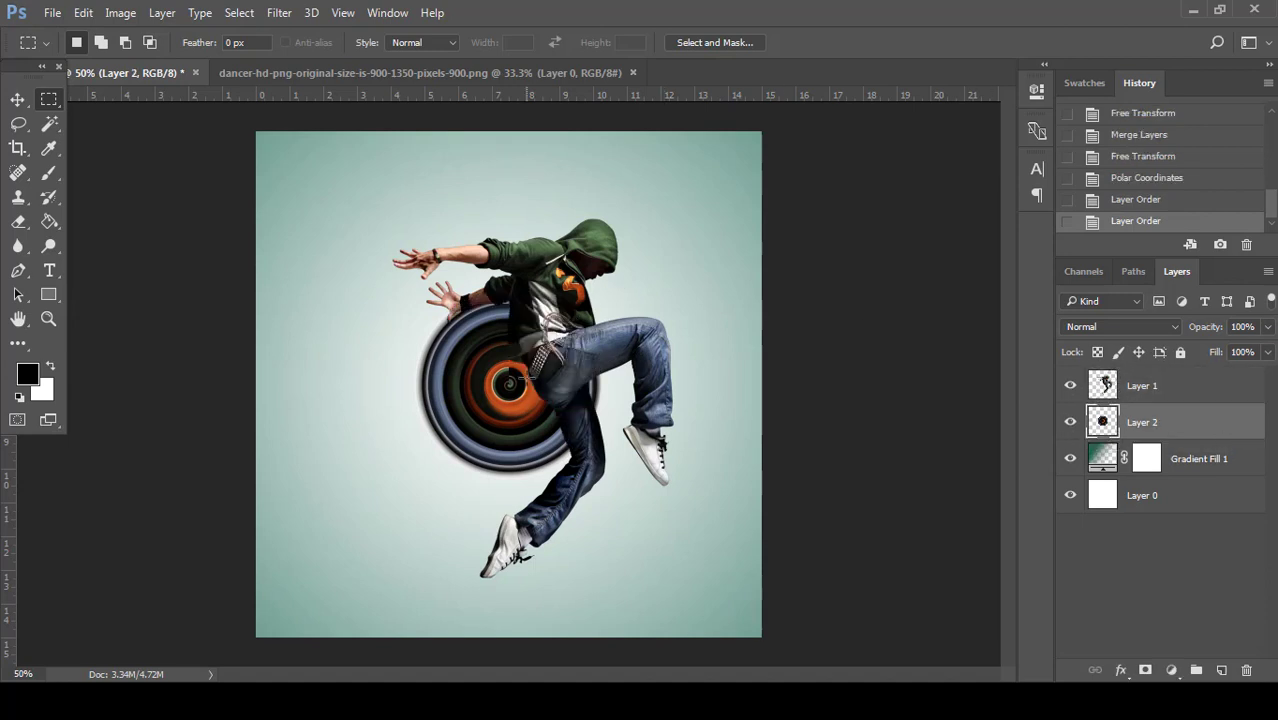
key("ctrl+t")
key("ctrl+plus")
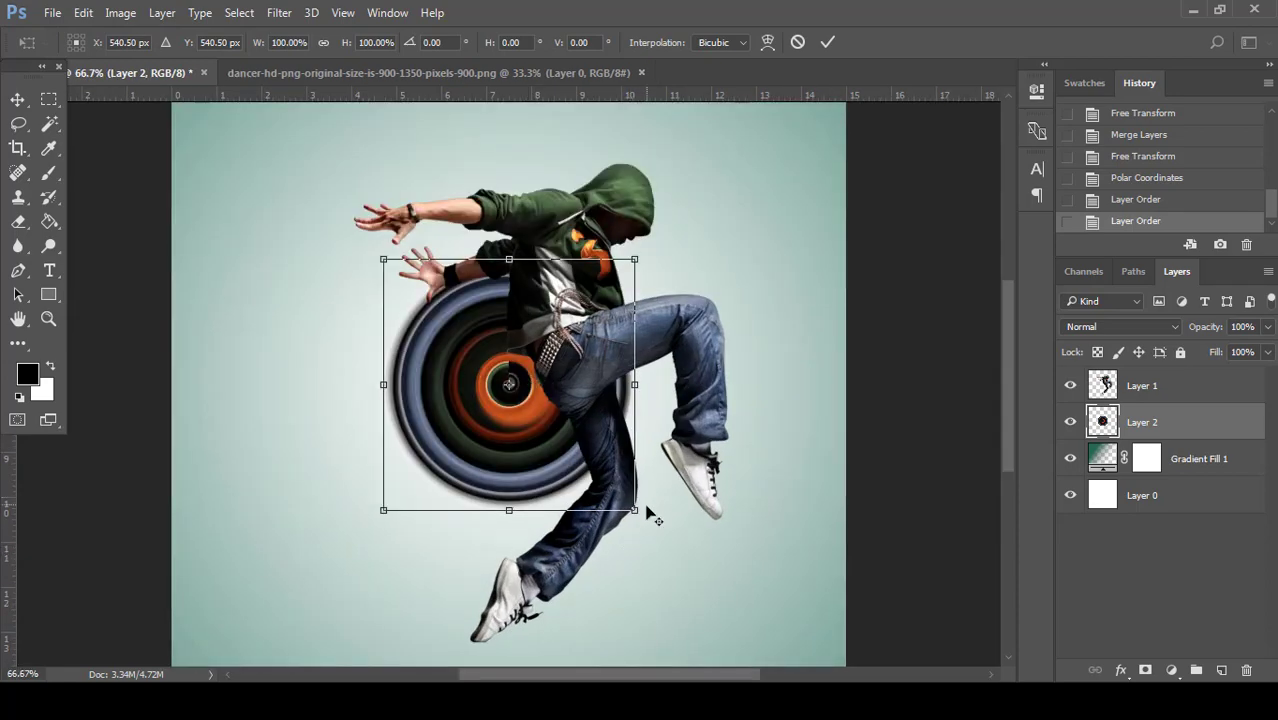
left_click_drag(636, 512, 756, 634)
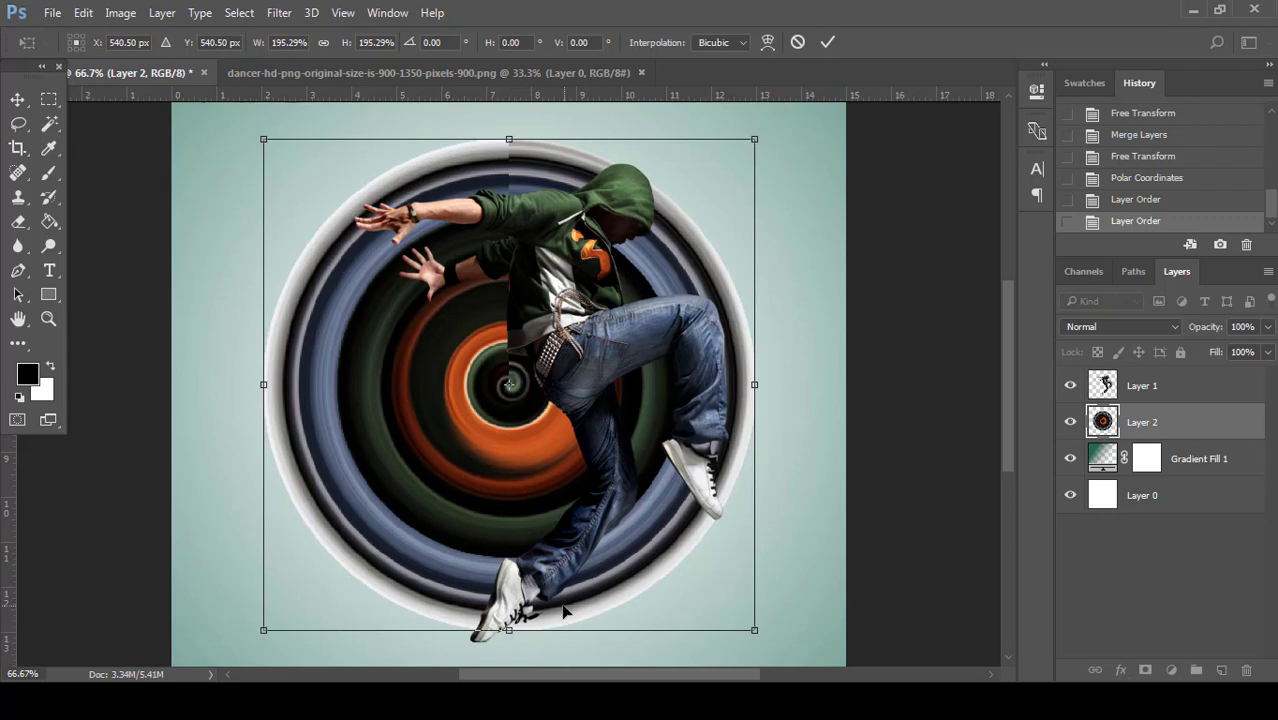
- Fine-tune the disc to about 199.5% width and 204.7% height, shifting it slightly left behind the dancer
left_click_drag(566, 612, 588, 611)
left_click_drag(509, 630, 509, 641)
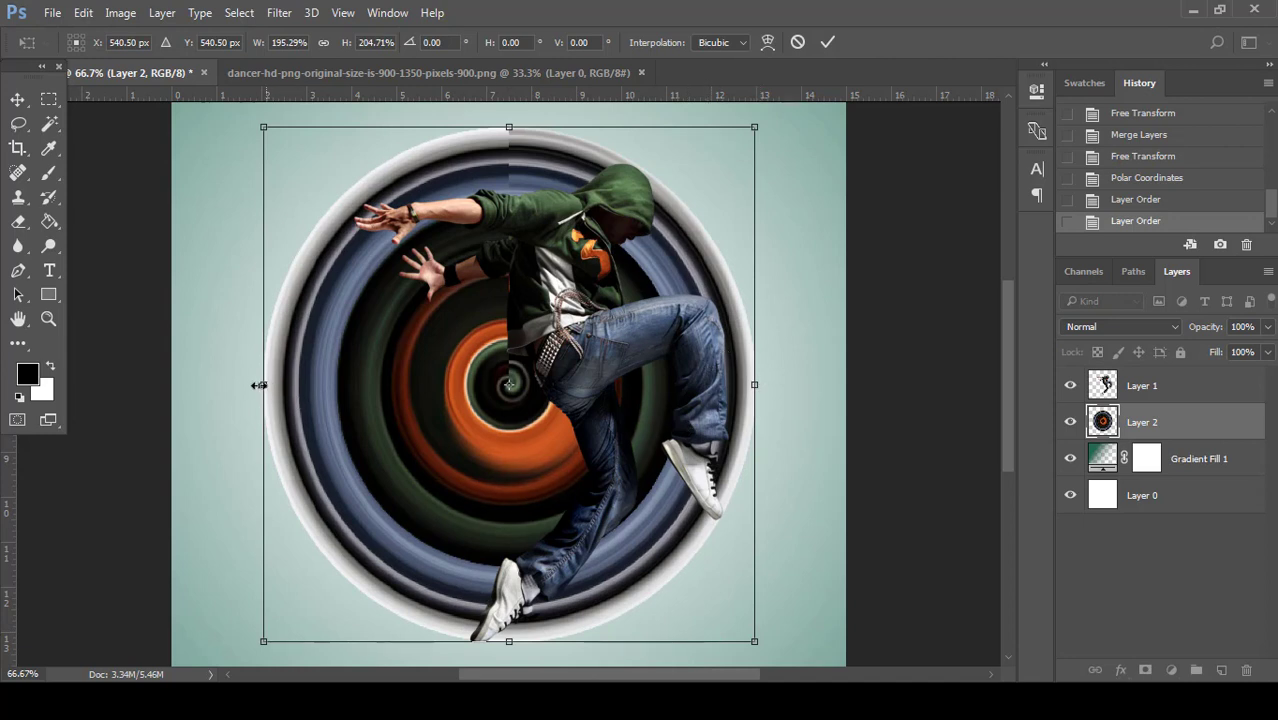
left_click_drag(258, 385, 255, 385)
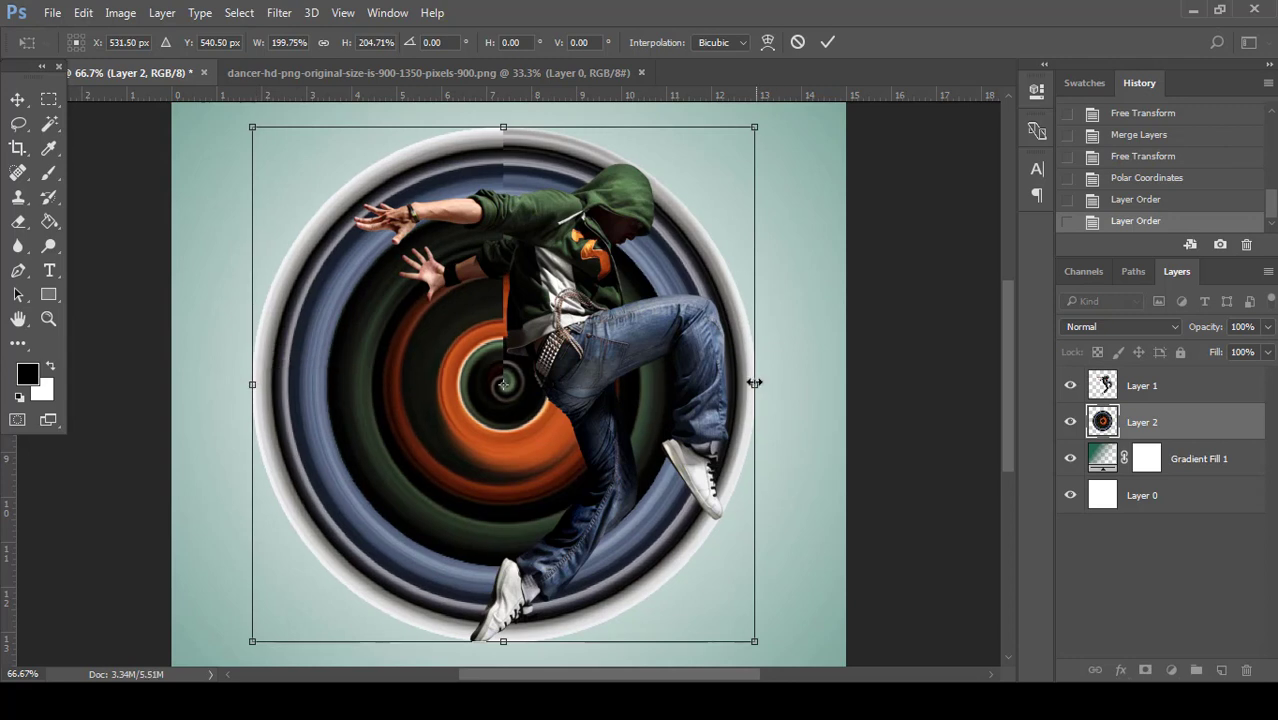
left_click_drag(755, 383, 751, 383)
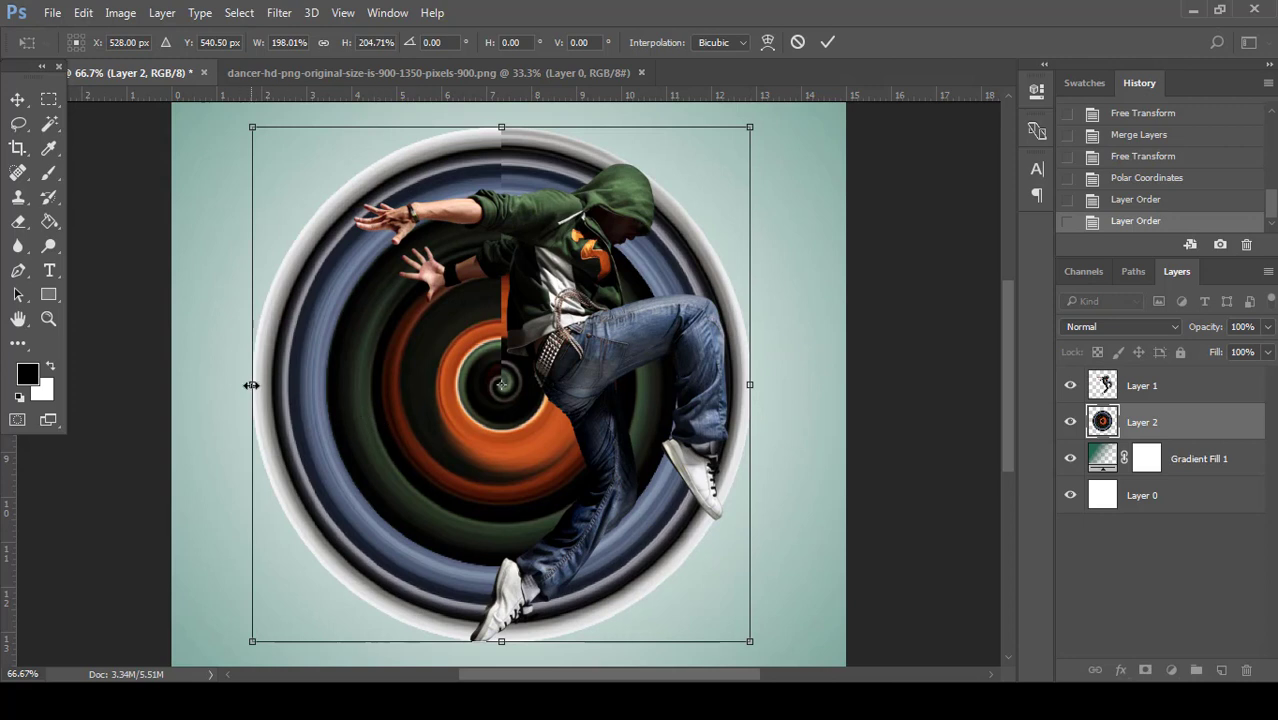
left_click_drag(248, 385, 248, 386)
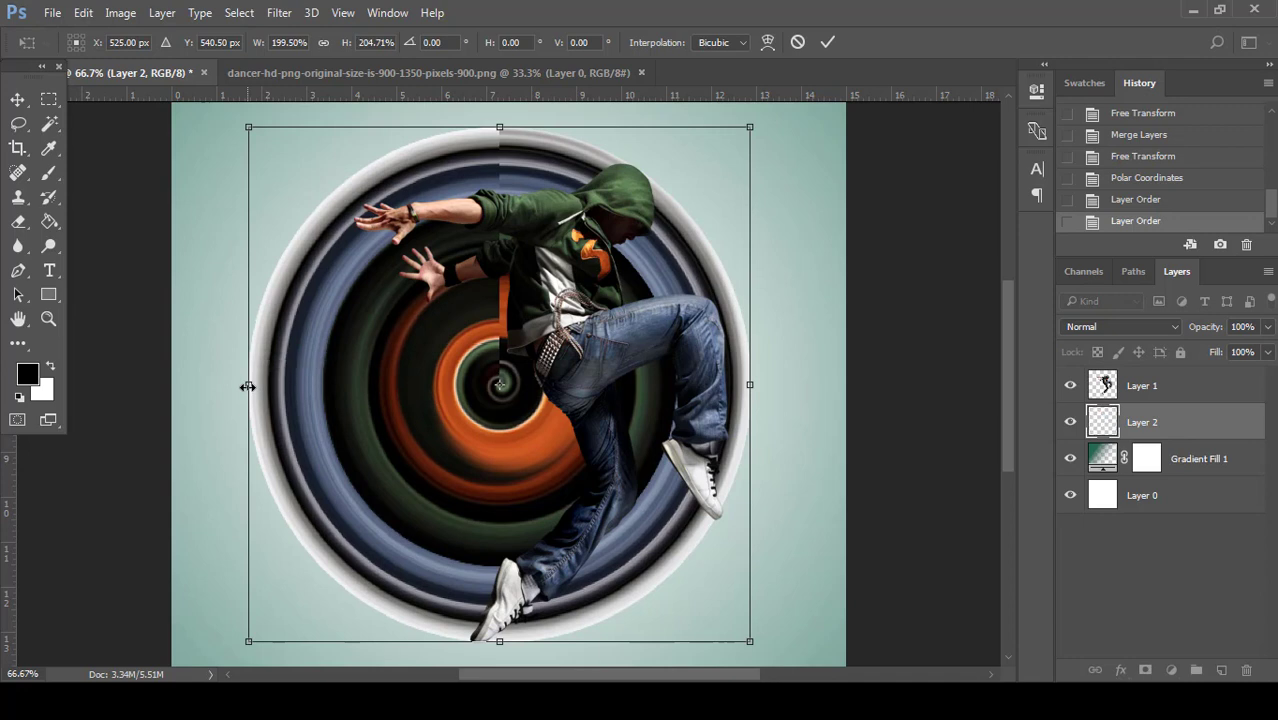
left_click(826, 44)
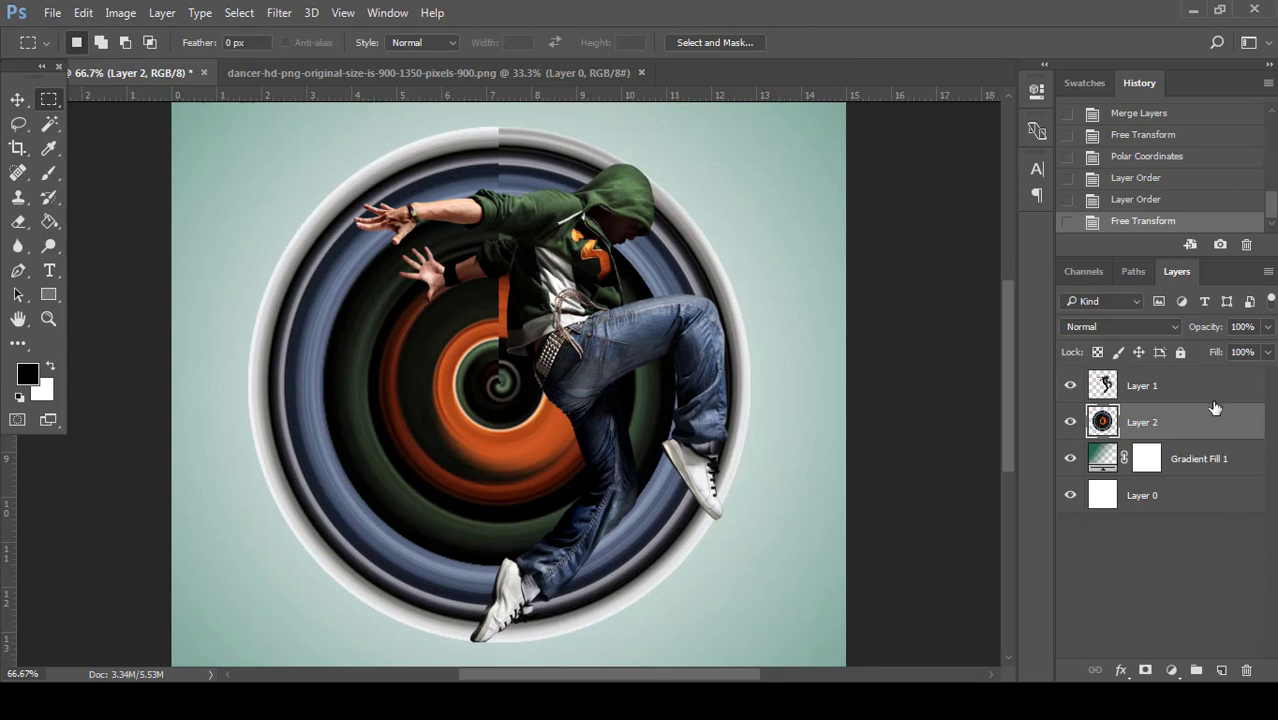
- Add a layer mask to the disc layer and prepare a hard 180 px brush with black (000000) as the foreground colour
left_click(1145, 670)
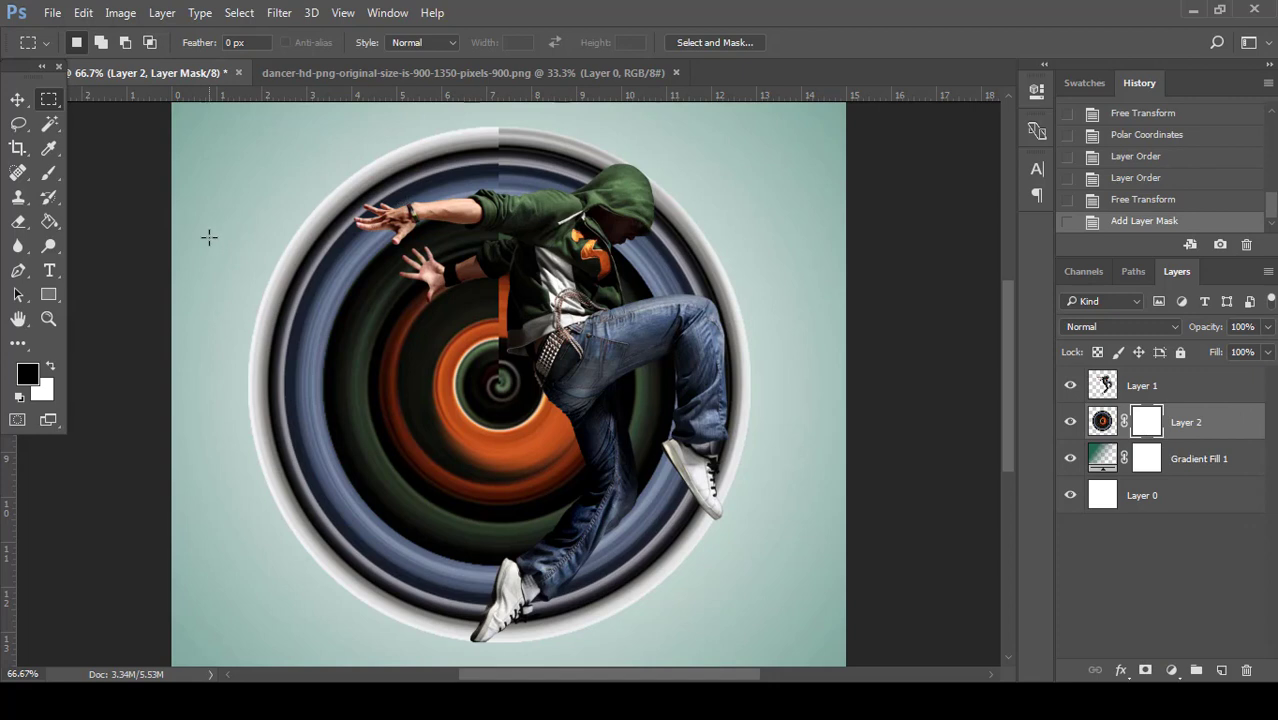
left_click(59, 171)
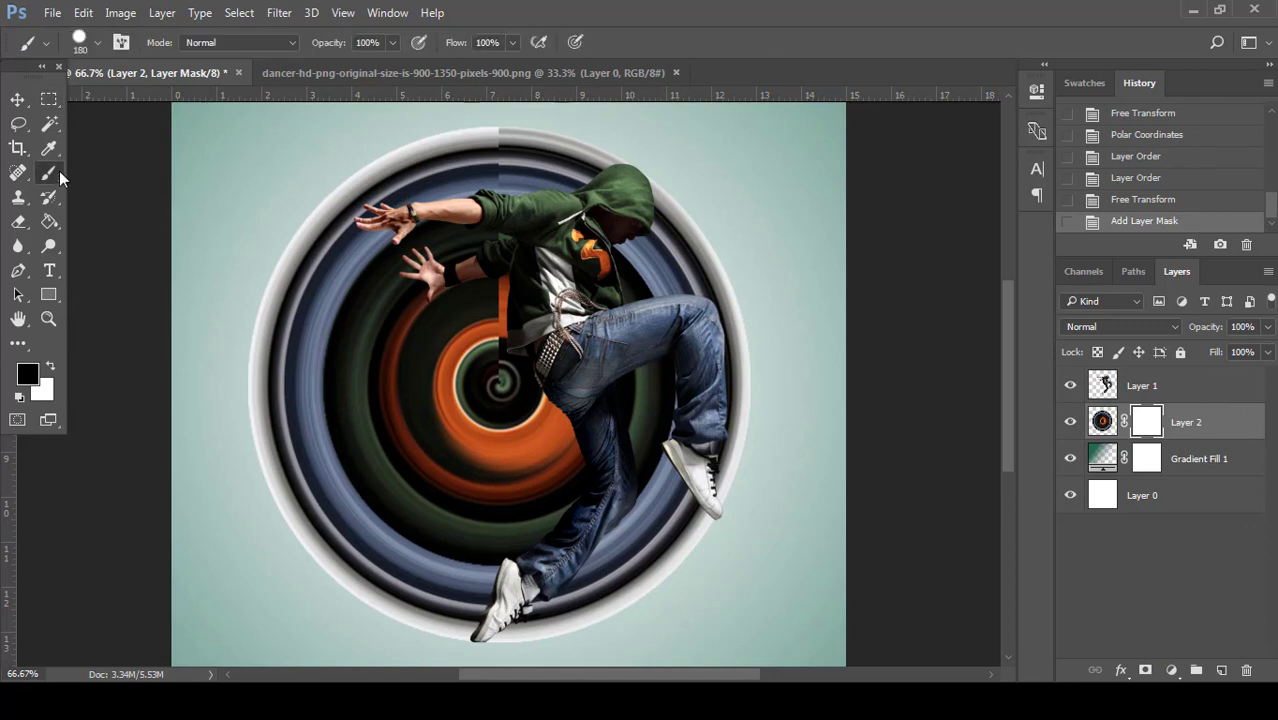
left_click(99, 42)
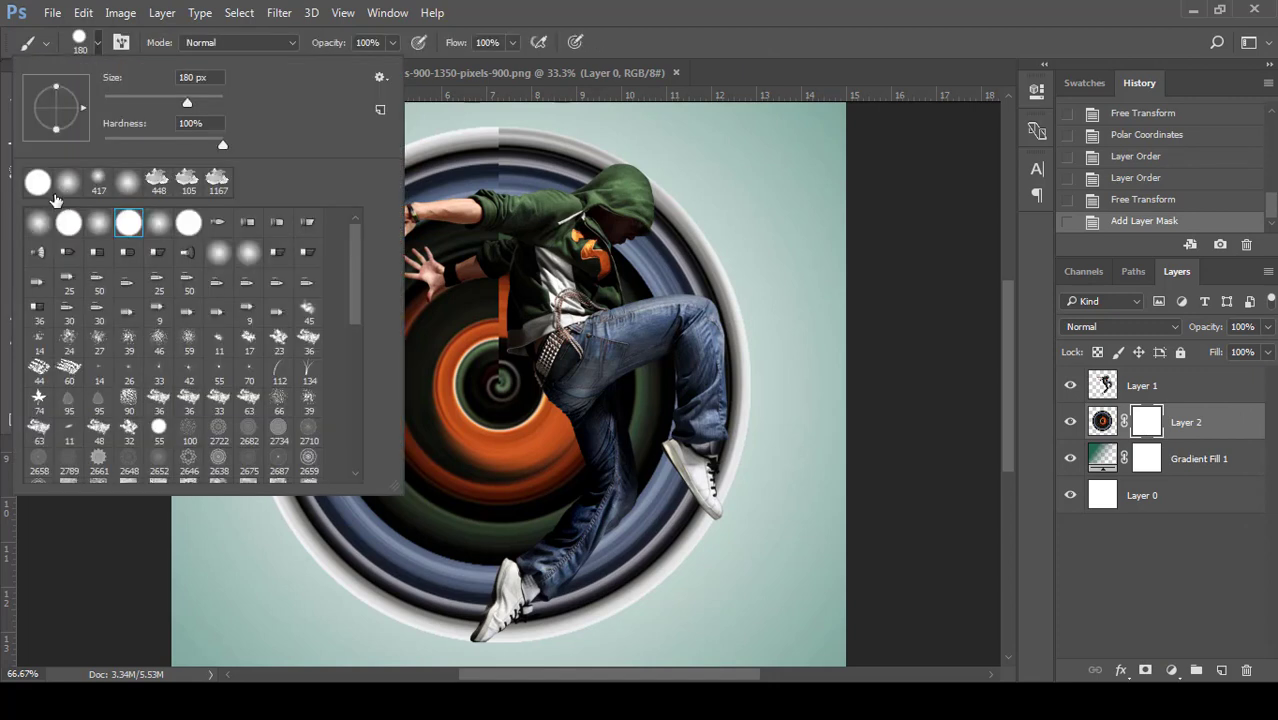
left_click(101, 50)
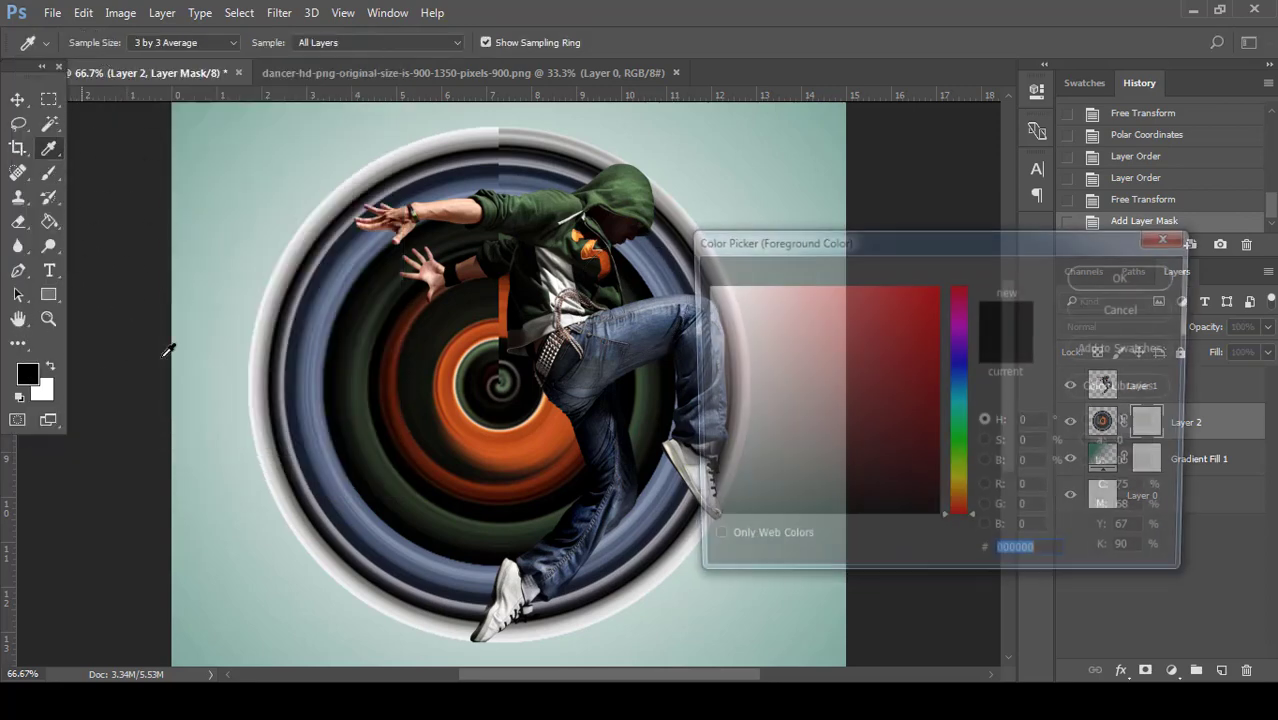
left_click(27, 374)
left_click_drag(687, 529, 688, 538)
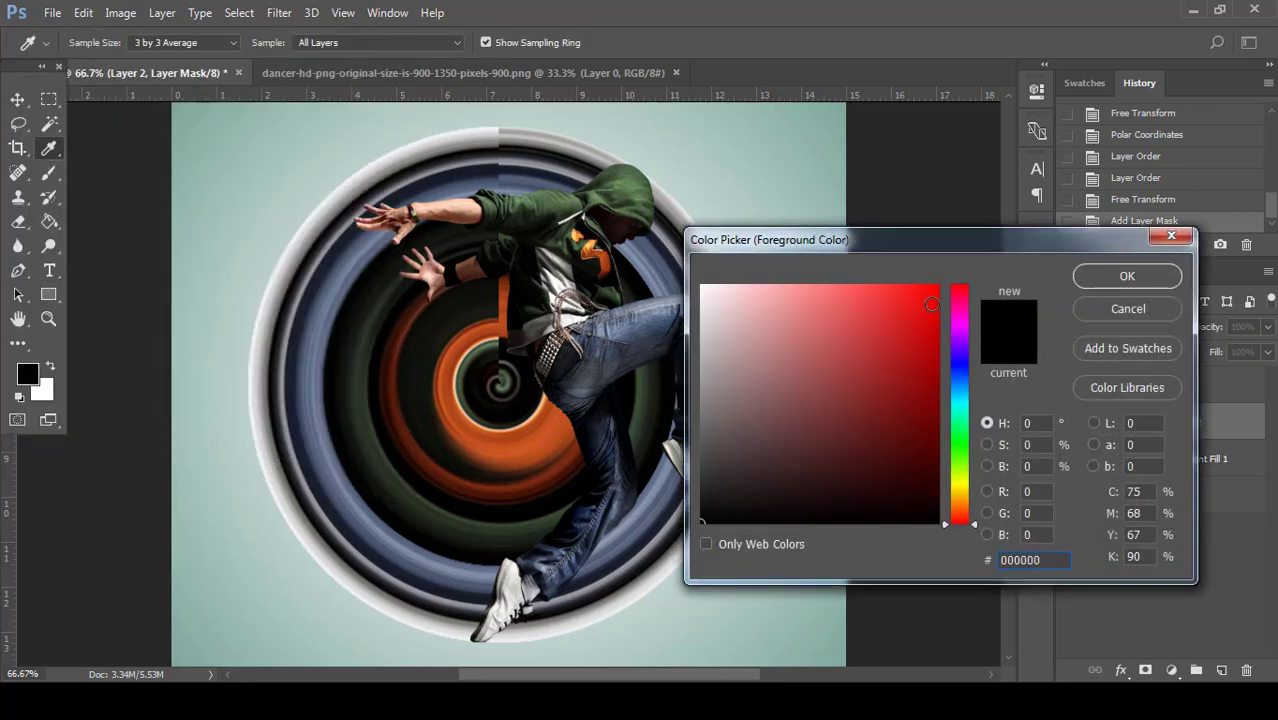
left_click(1100, 272)
- Paint black on the disc's mask to hide its outer area beside the raised knee, shoe and the dancer's face
mouse_move(793, 371)
left_mouse_down()
mouse_move(767, 366)
mouse_move(755, 437)
left_mouse_up()
left_click(754, 445)
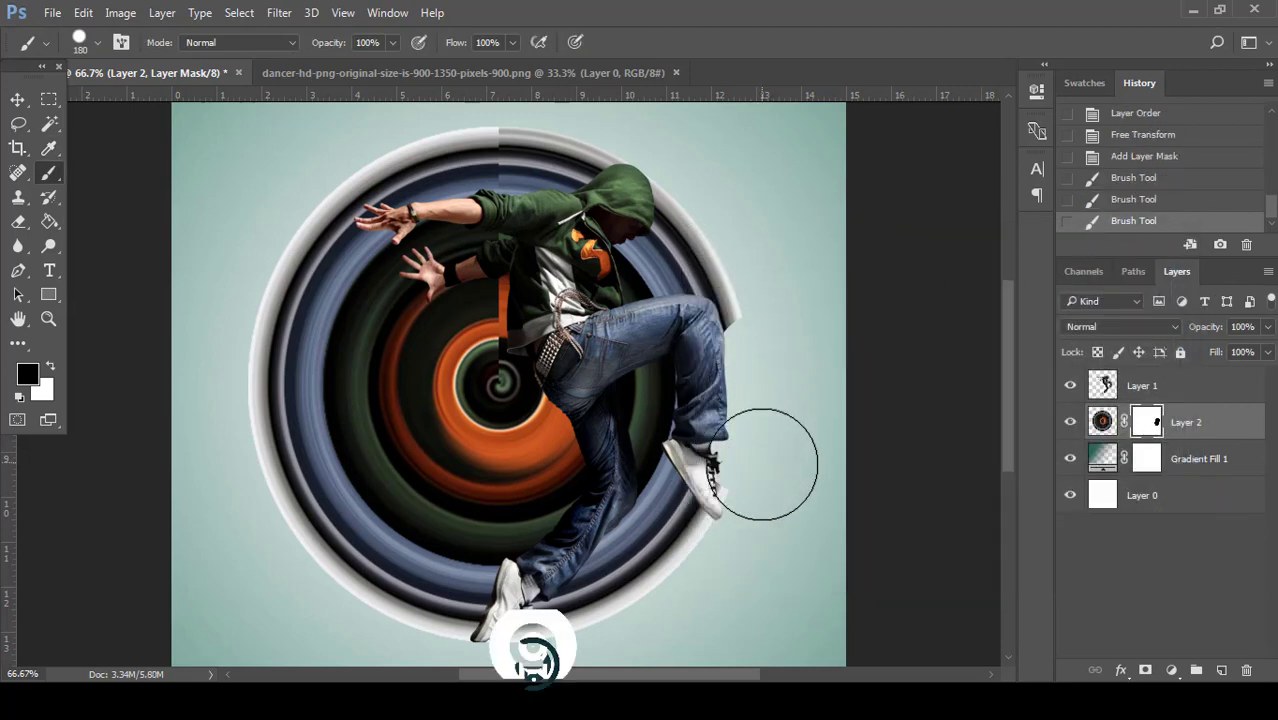
left_click(763, 465)
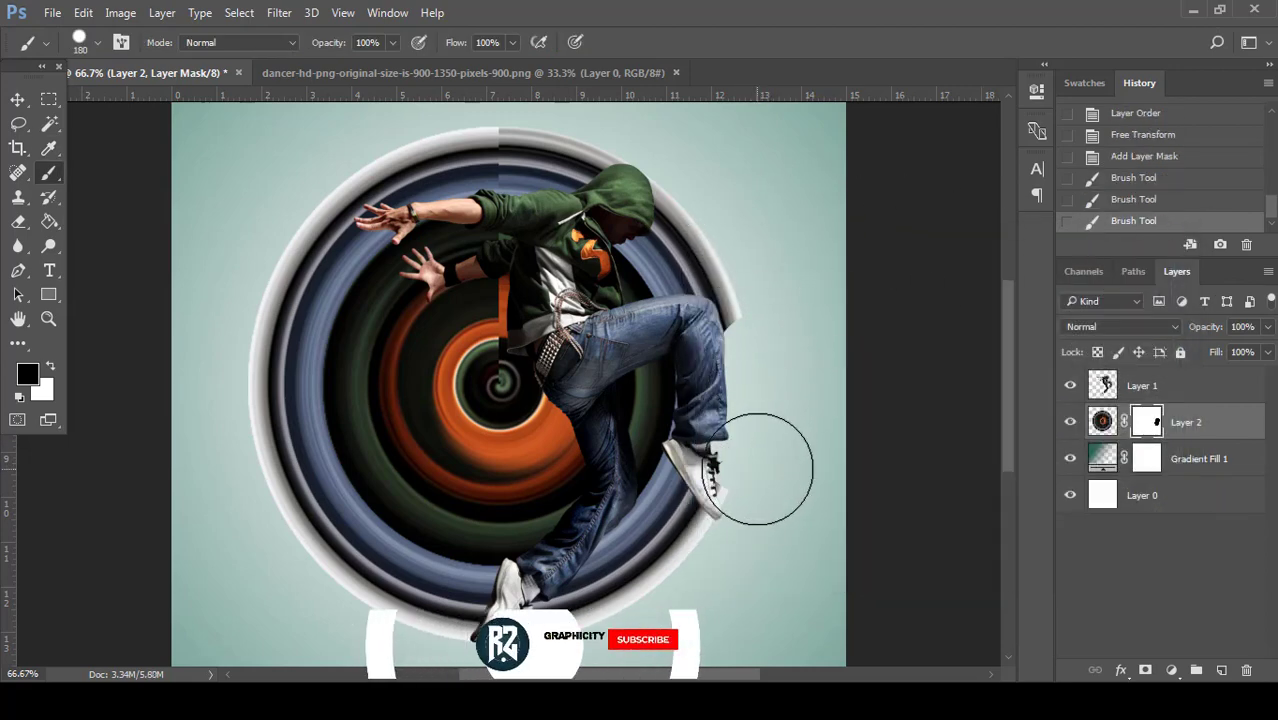
left_click(757, 297)
left_click(725, 257)
left_click(688, 231)
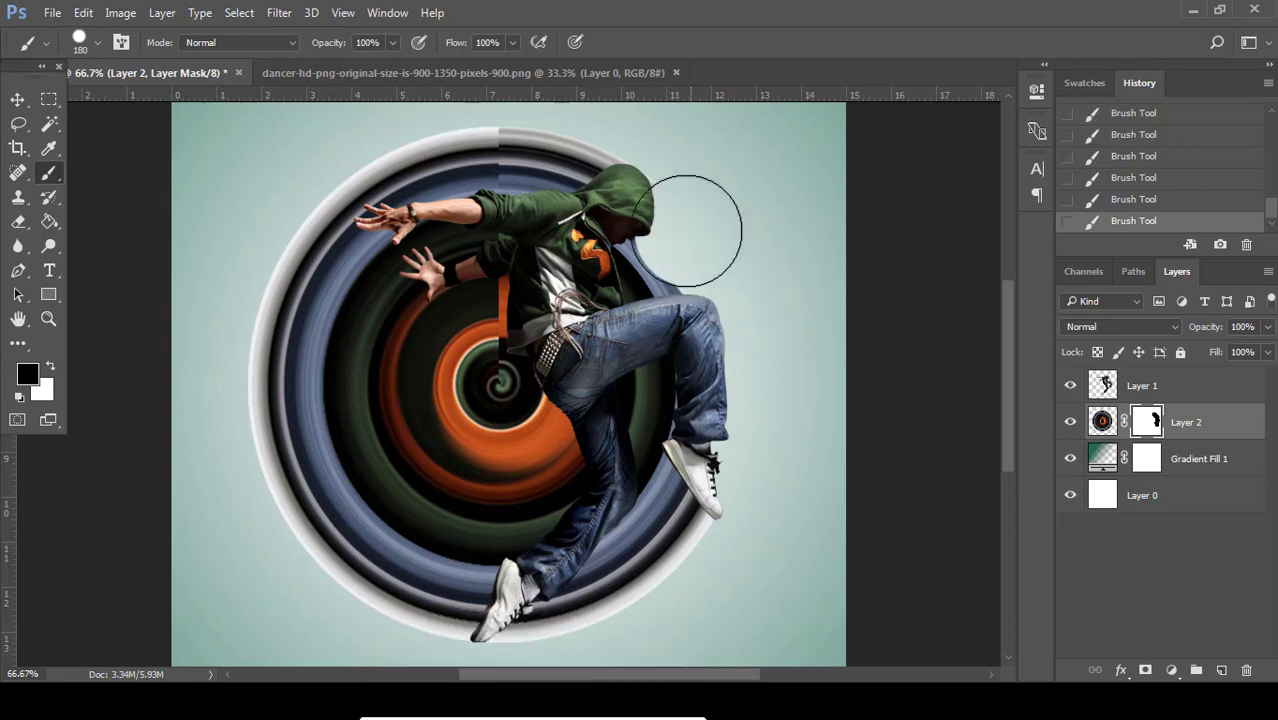
left_click(663, 247)
left_click(644, 245)
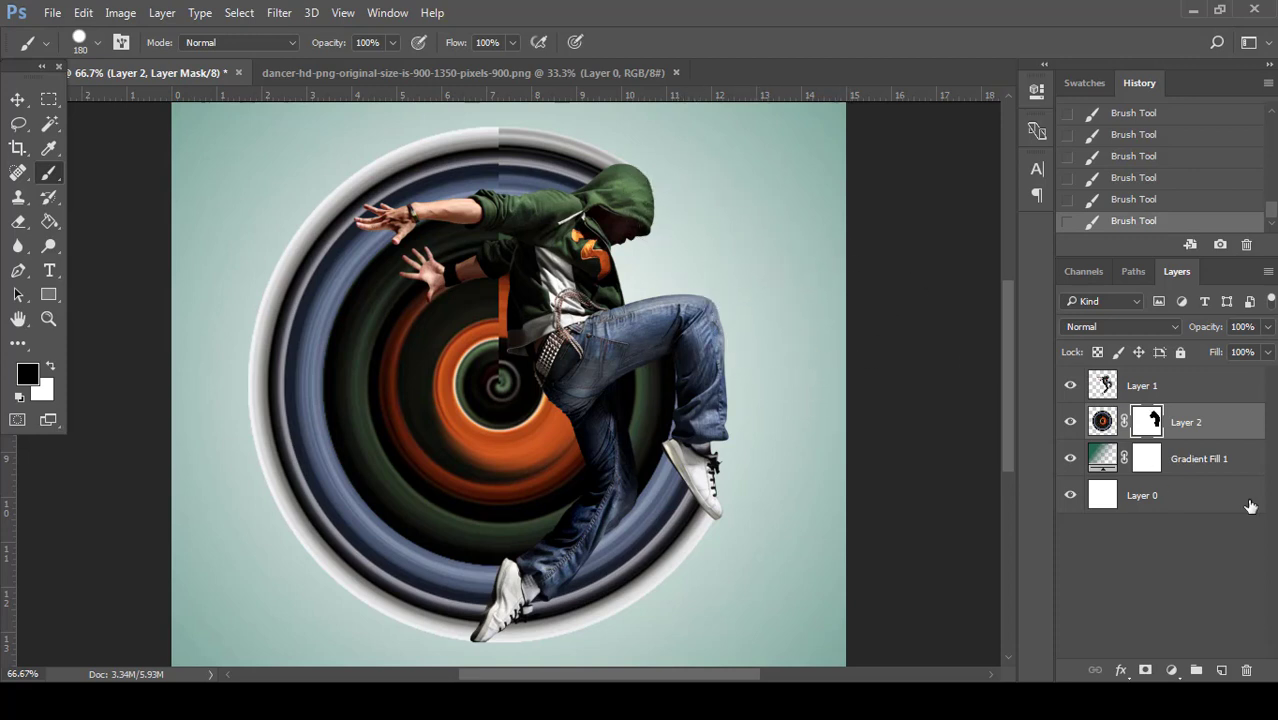
- Add a Drop Shadow layer style to the dancer layer
left_click(1244, 392)
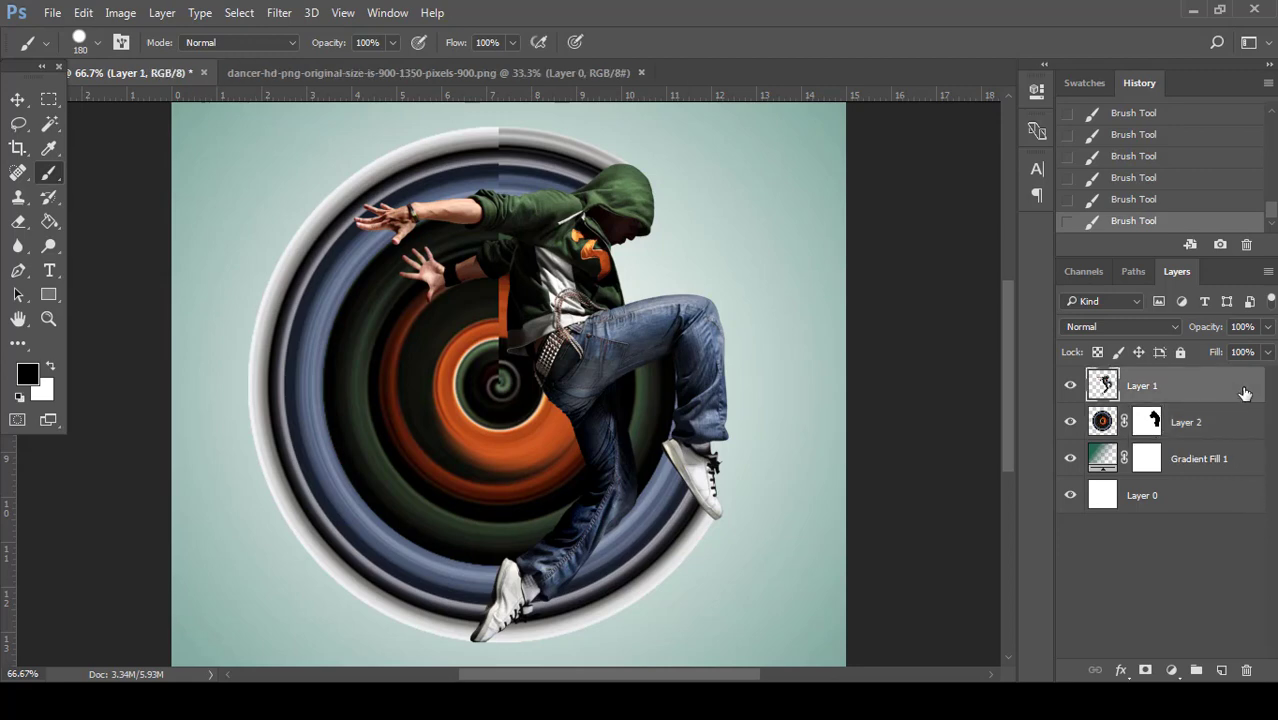
double_click(1244, 392)
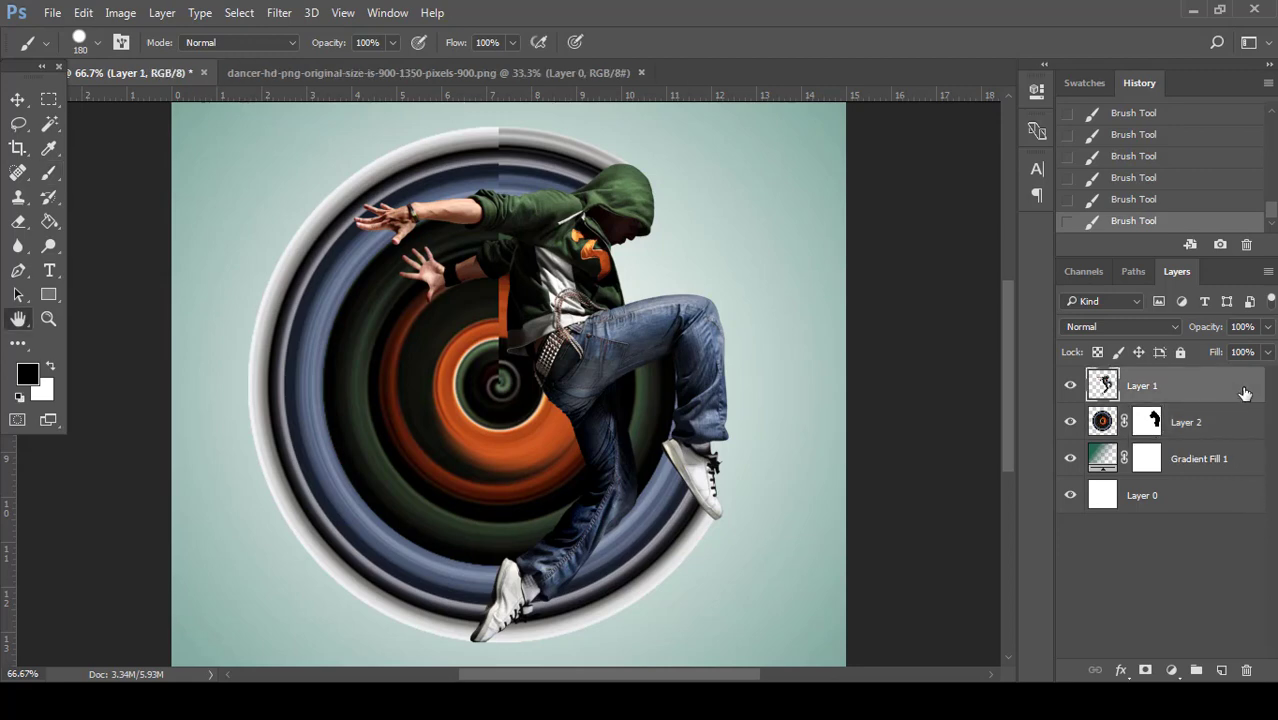
left_click_drag(747, 103, 1077, 133)
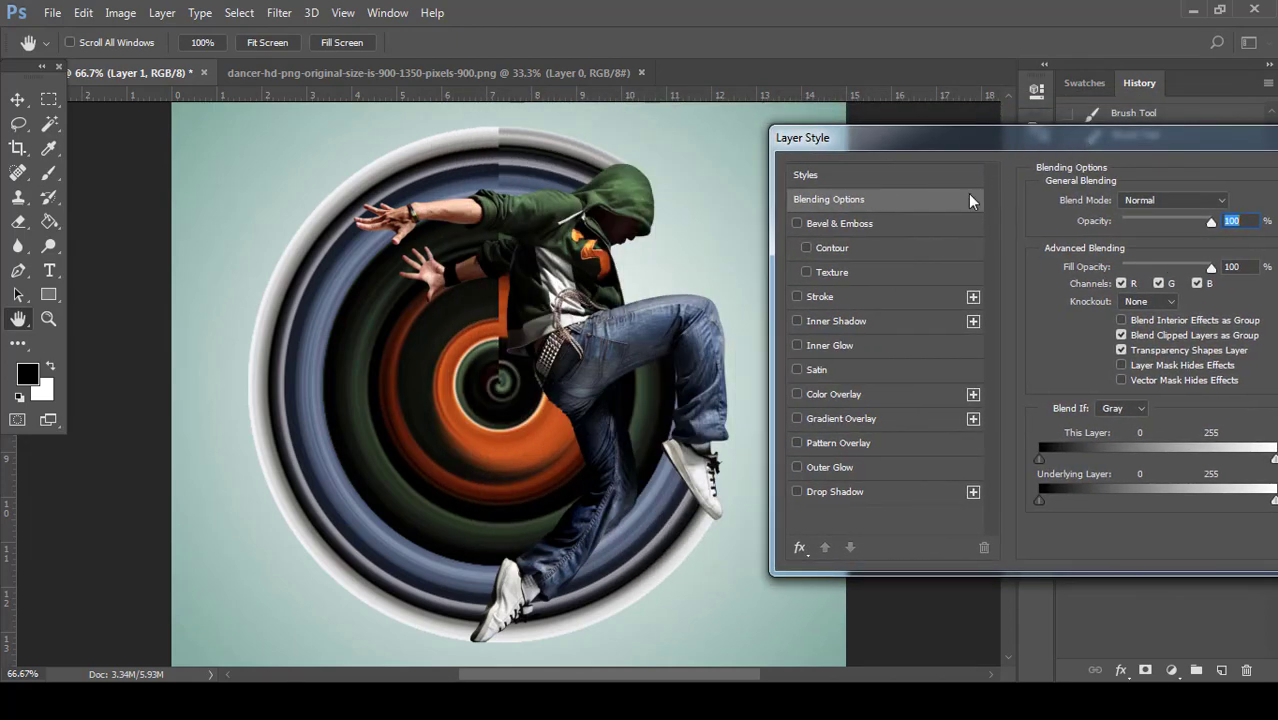
left_click(896, 490)
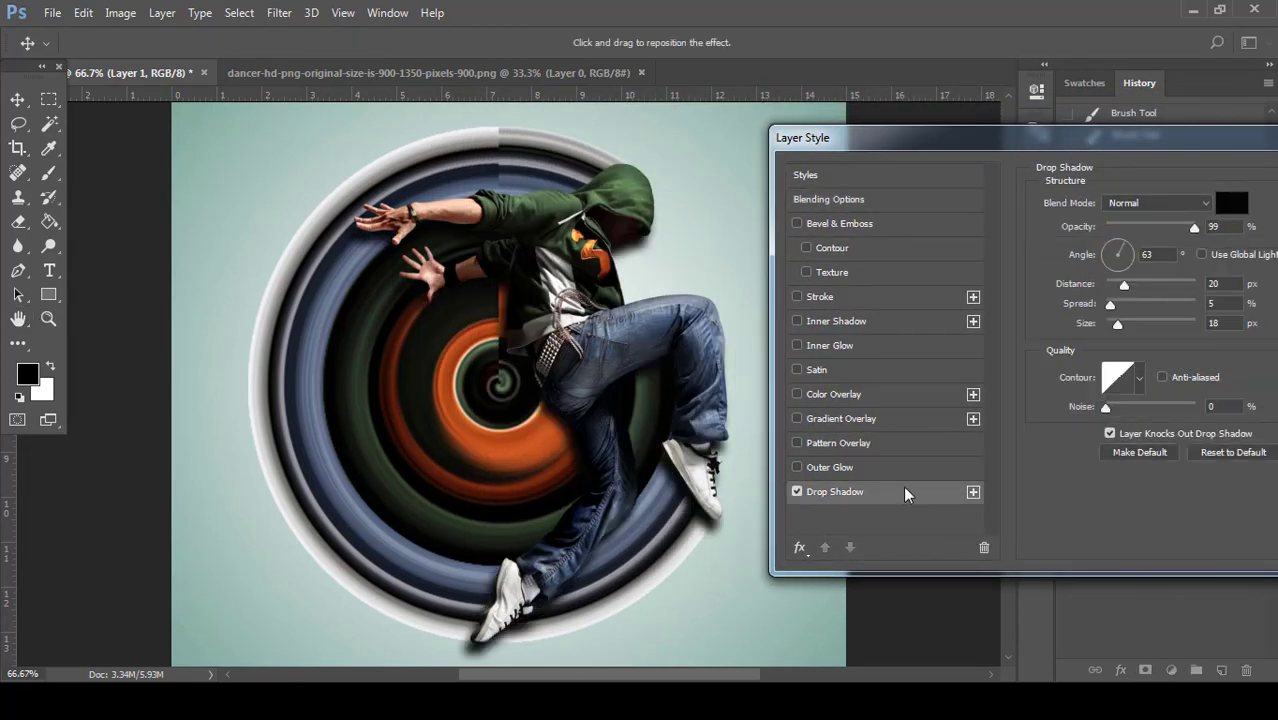
- Set the drop shadow's size to 38 px and apply the layer style
left_click_drag(1118, 145, 1094, 140)
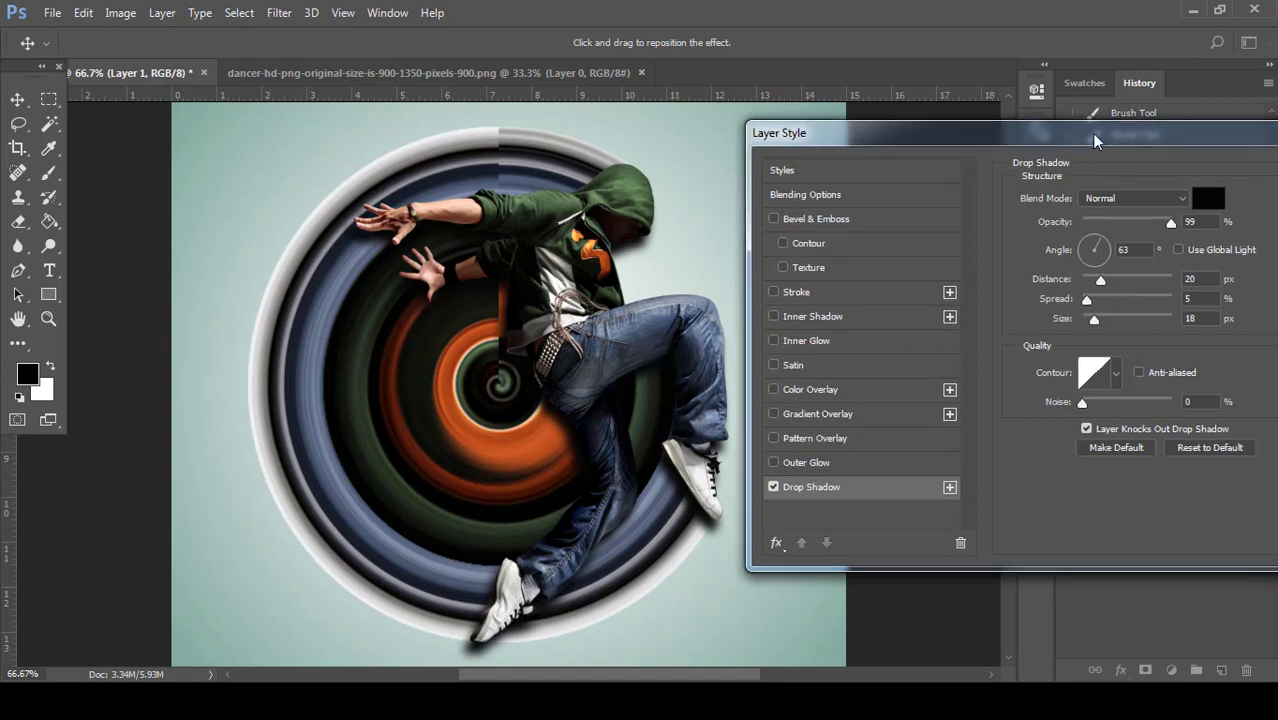
left_click(1095, 319)
left_click_drag(1096, 319, 1104, 325)
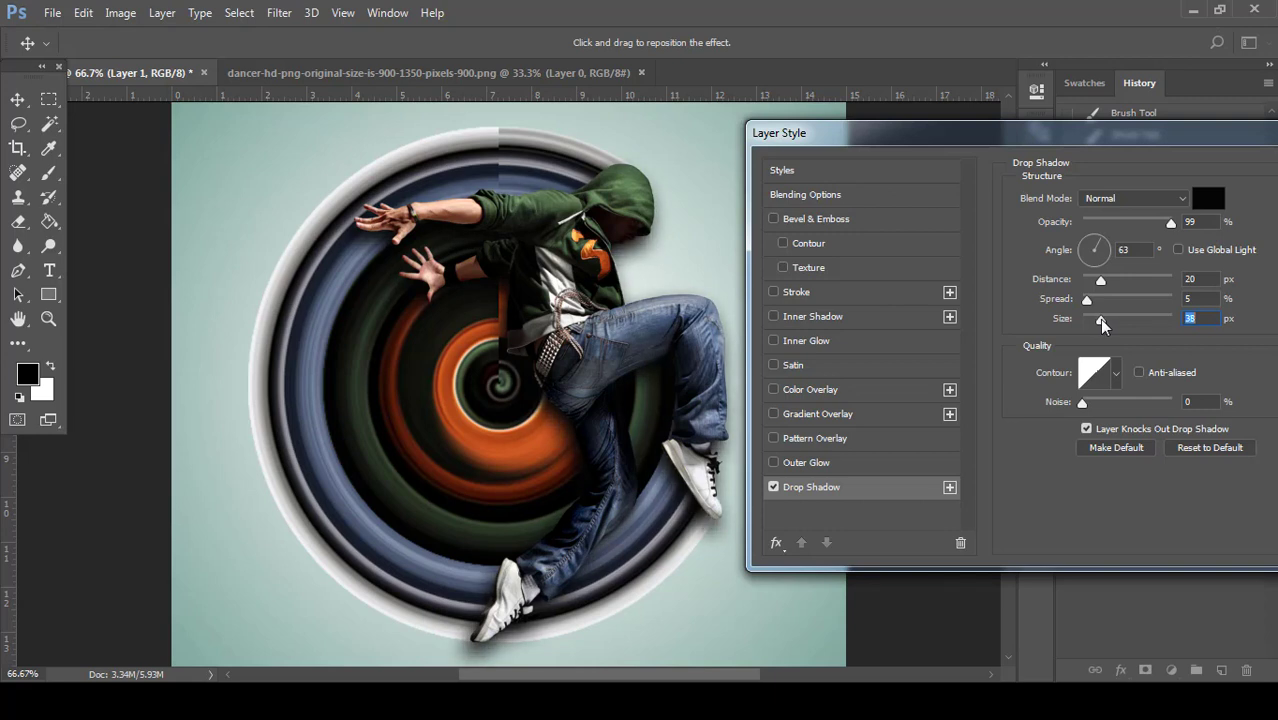
left_click_drag(1160, 150, 906, 145)
left_click(1160, 167)
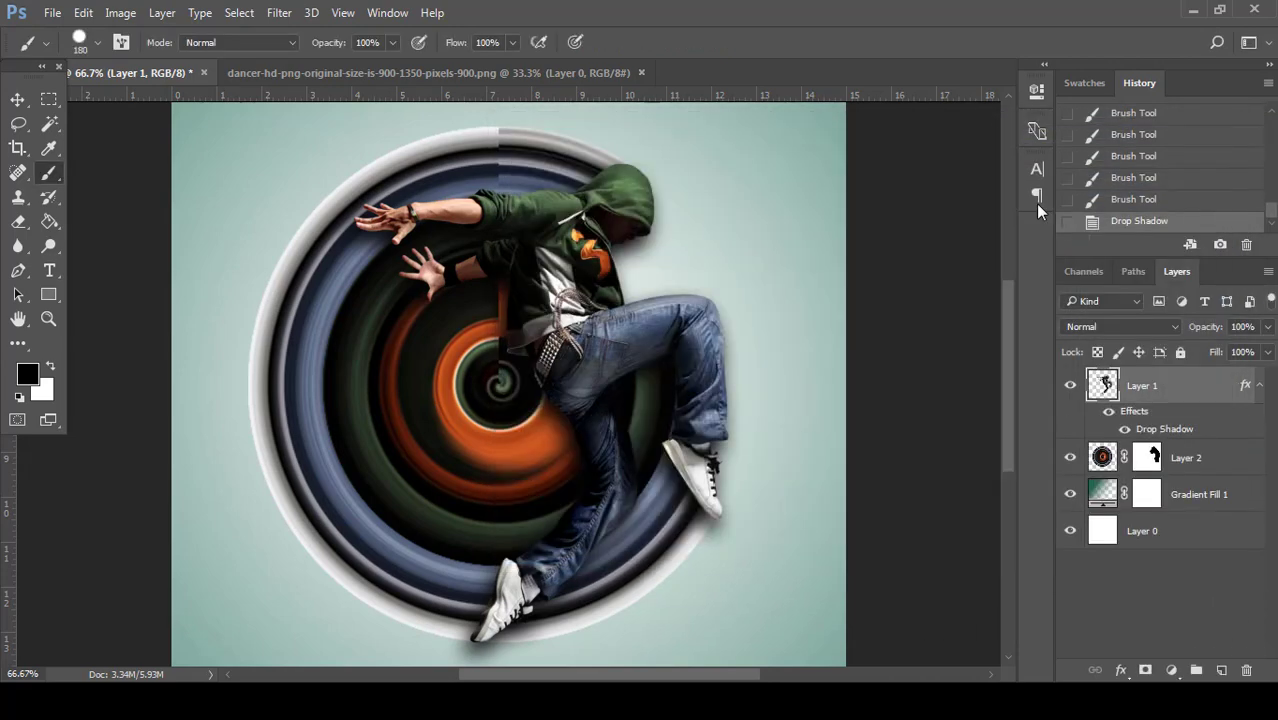
- Convert the dancer's drop shadow effect into its own separate layer
right_click(1191, 432)
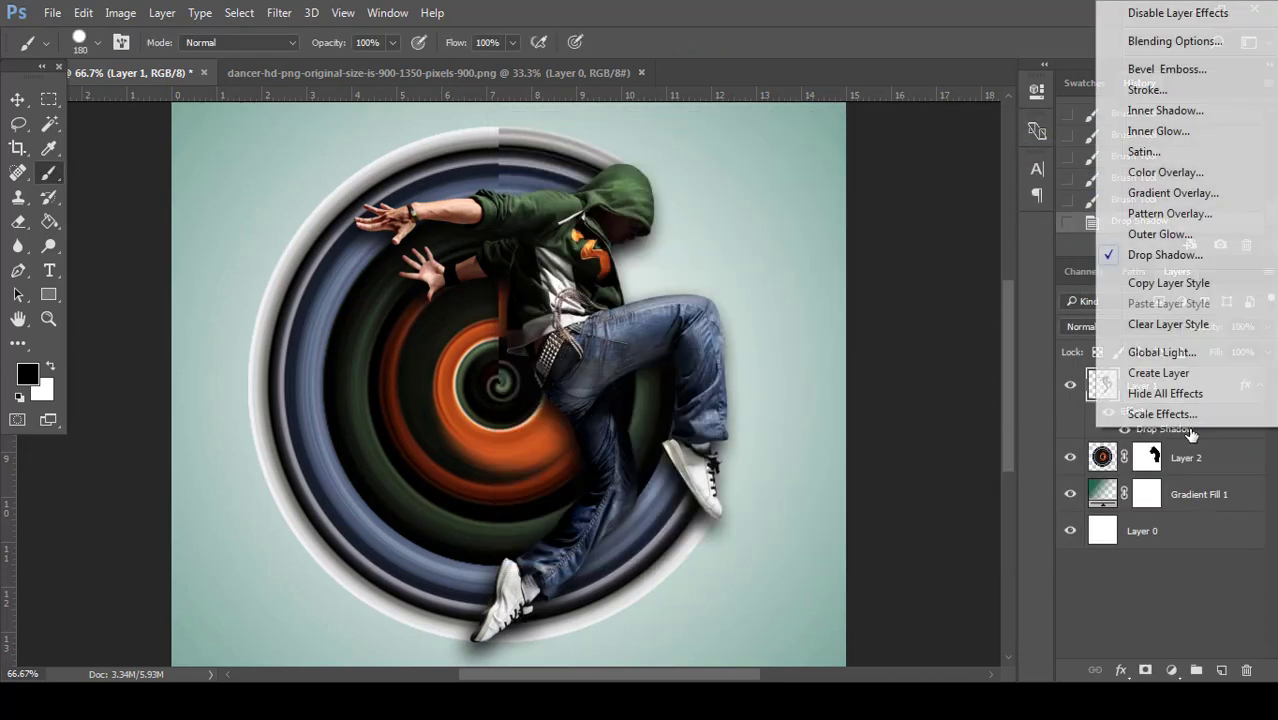
left_click(1166, 372)
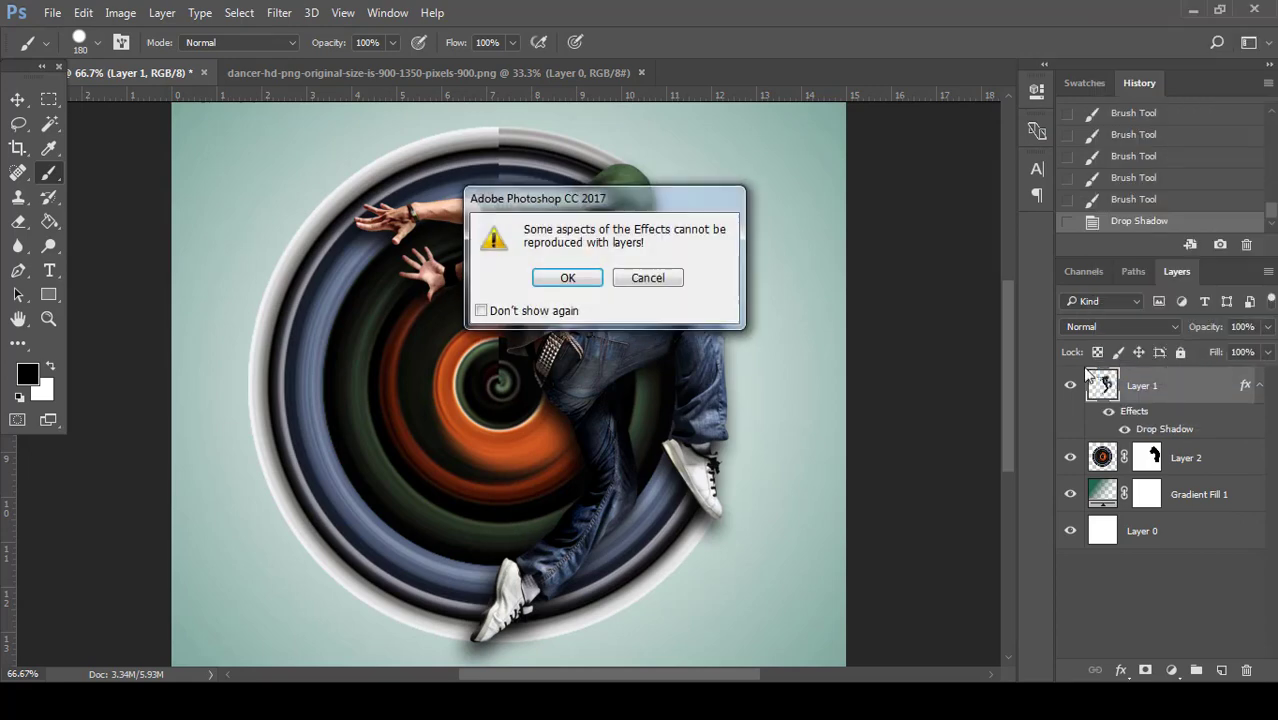
left_click(583, 279)
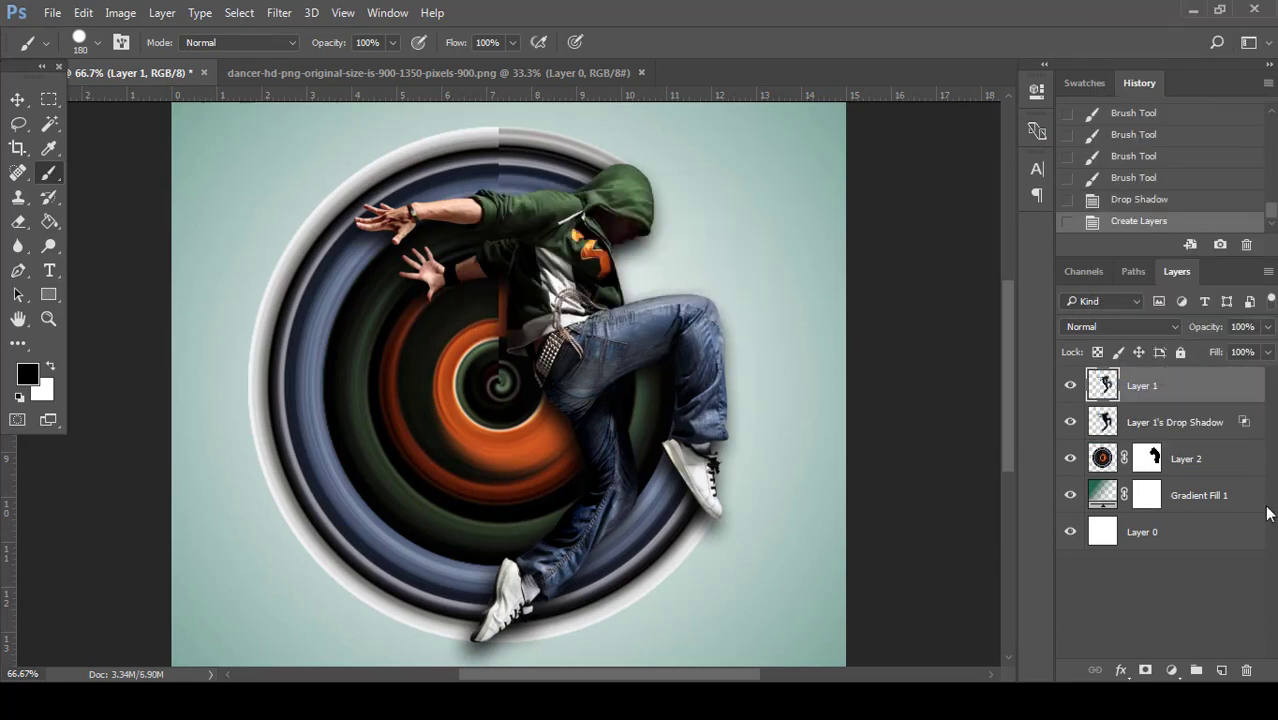
- Add a layer mask to the drop shadow layer and paint black over the shadow beside the raised knee and shoe
left_click(1208, 436)
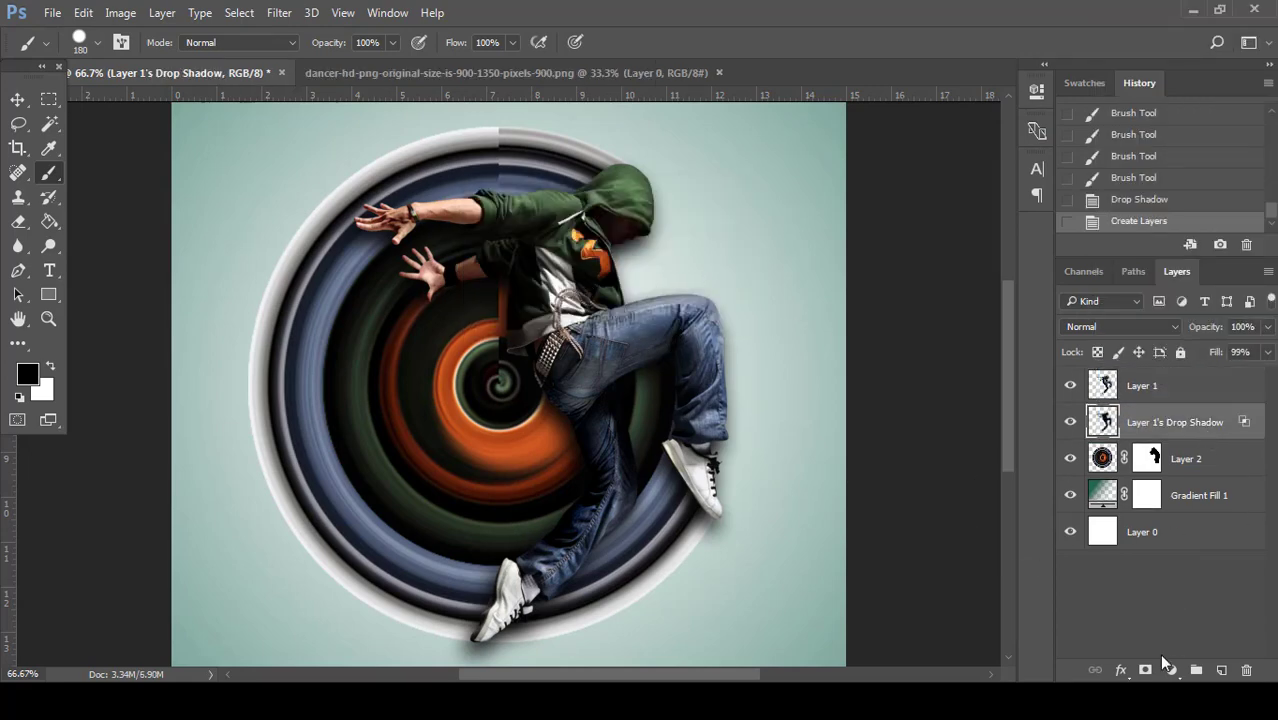
left_click(1147, 670)
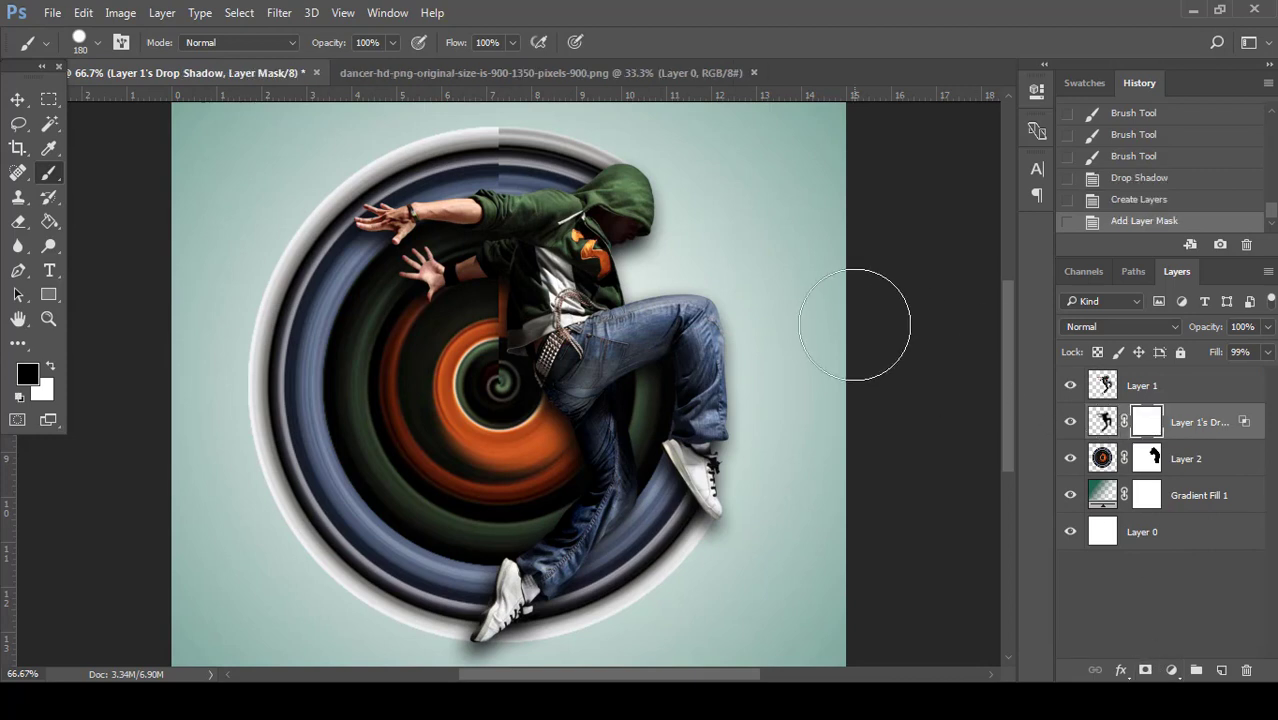
left_click_drag(755, 302, 752, 318)
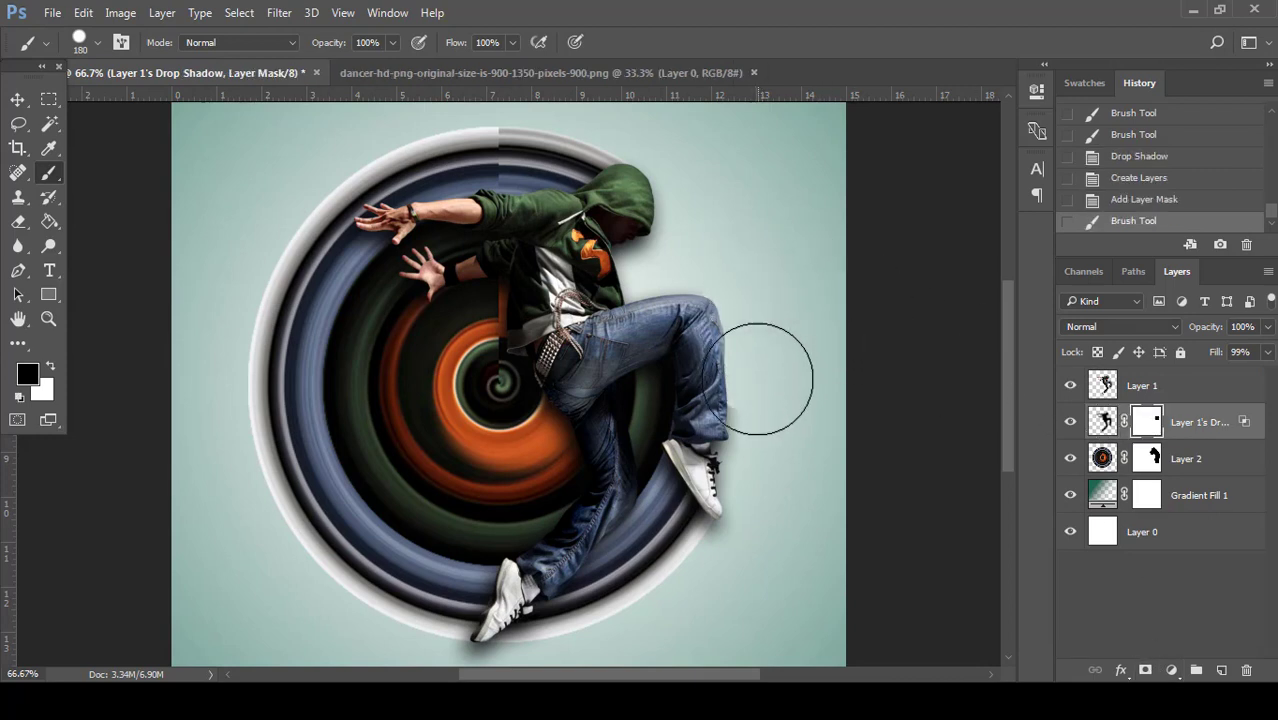
left_click_drag(757, 420, 756, 460)
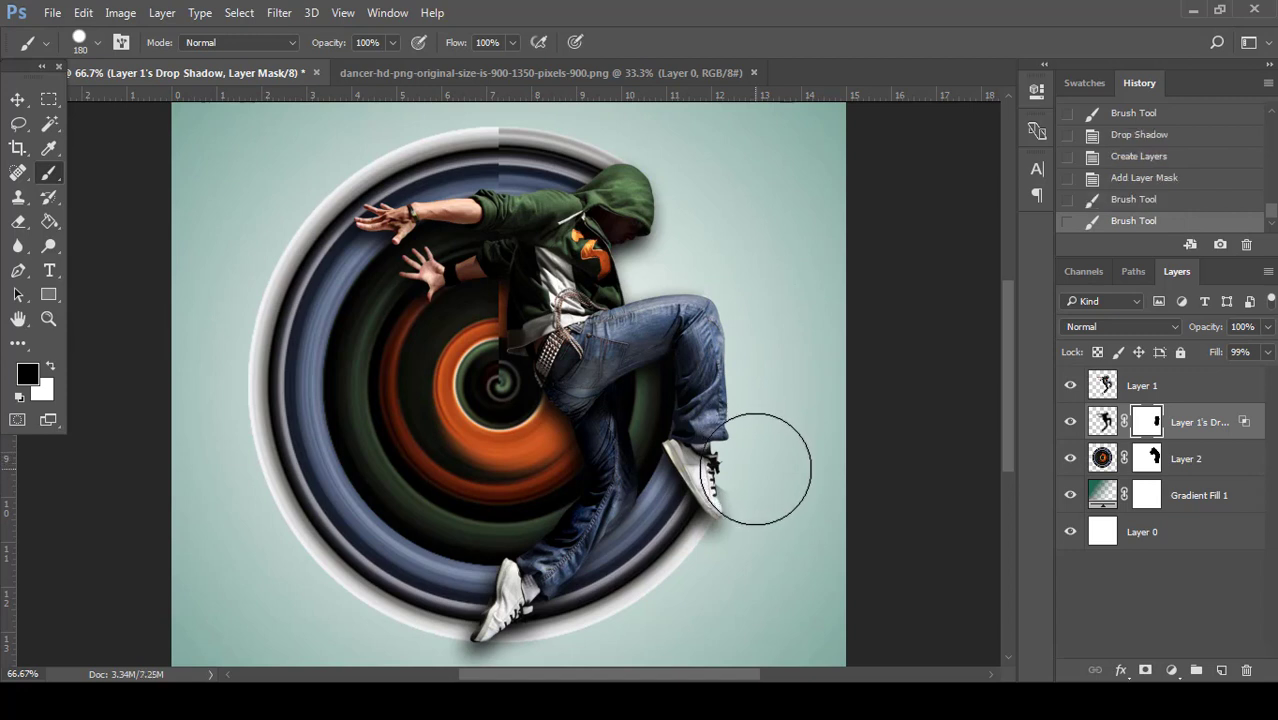
left_click(756, 467)
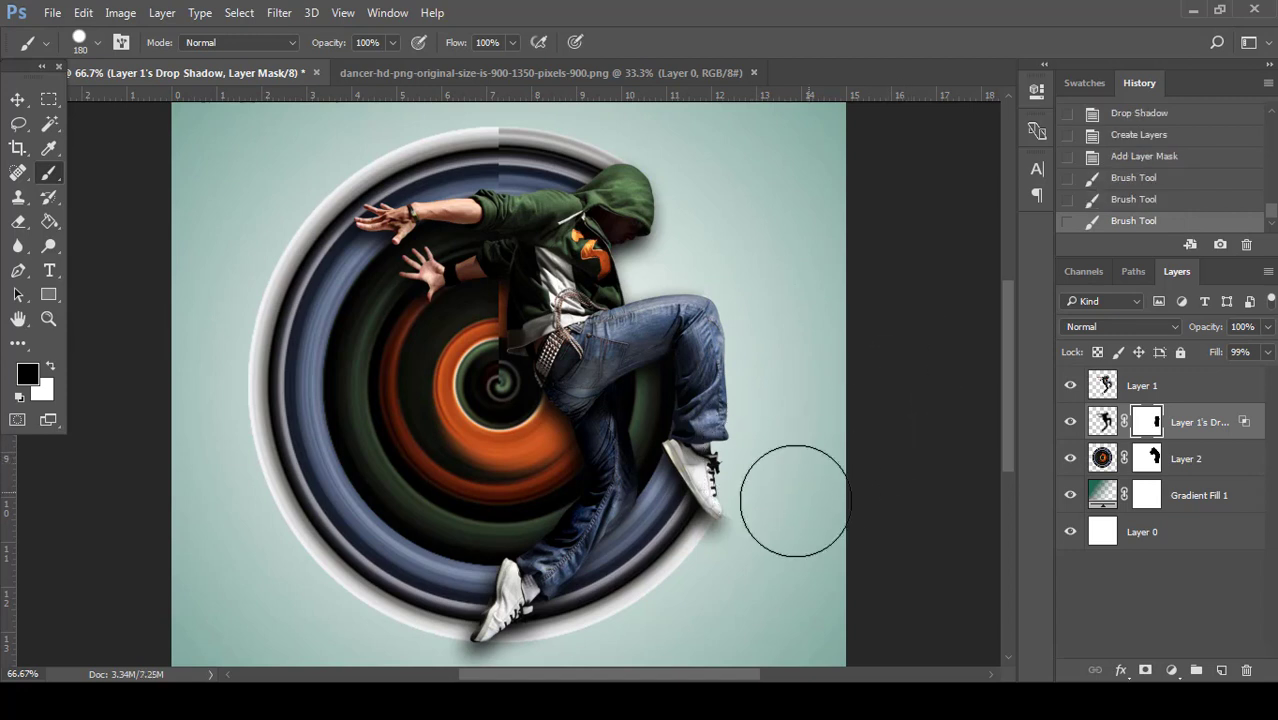
- Switch to a soft 180 px brush with 0% hardness and mask out the shadow just below the raised shoe
left_click(758, 552)
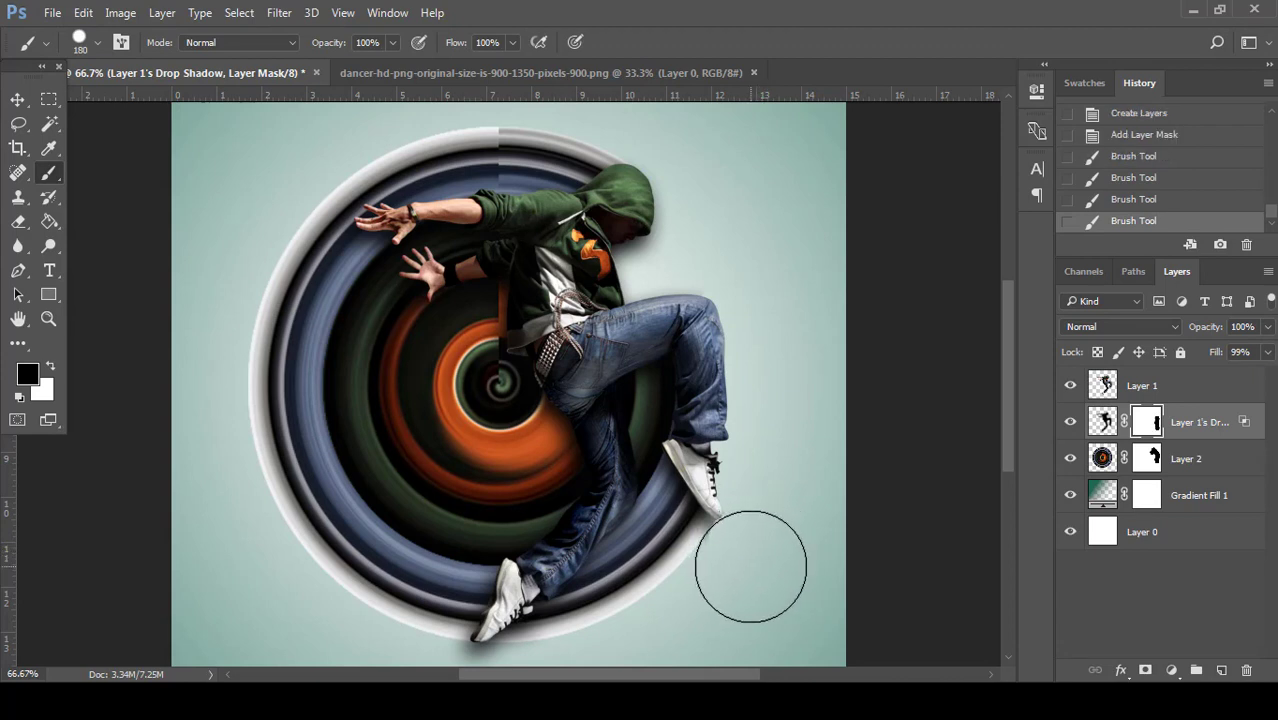
left_click(740, 574)
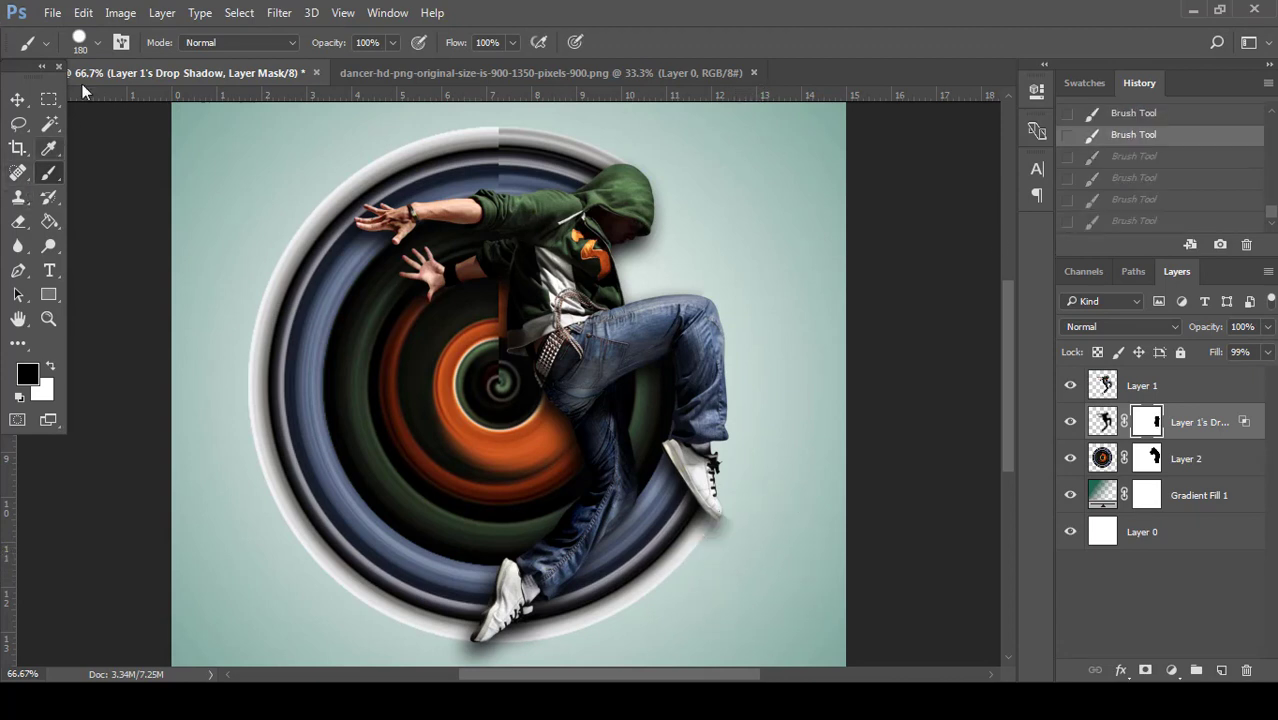
left_click(97, 43)
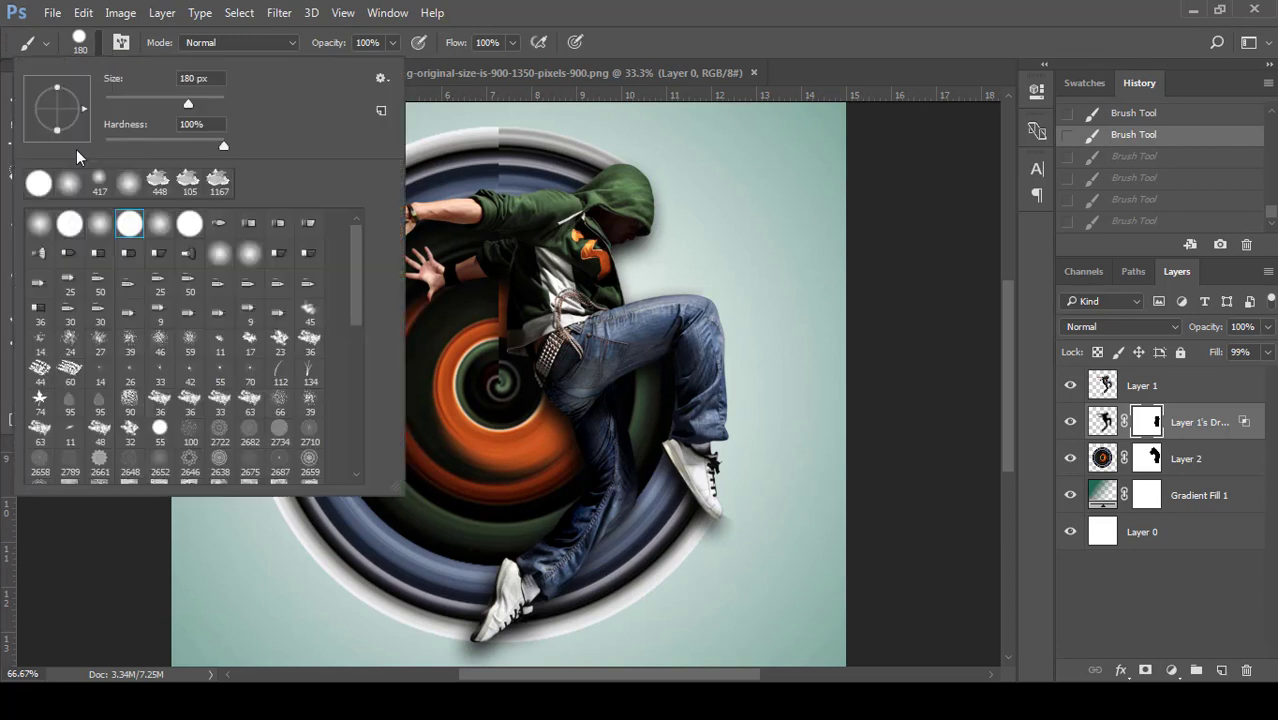
left_click(128, 188)
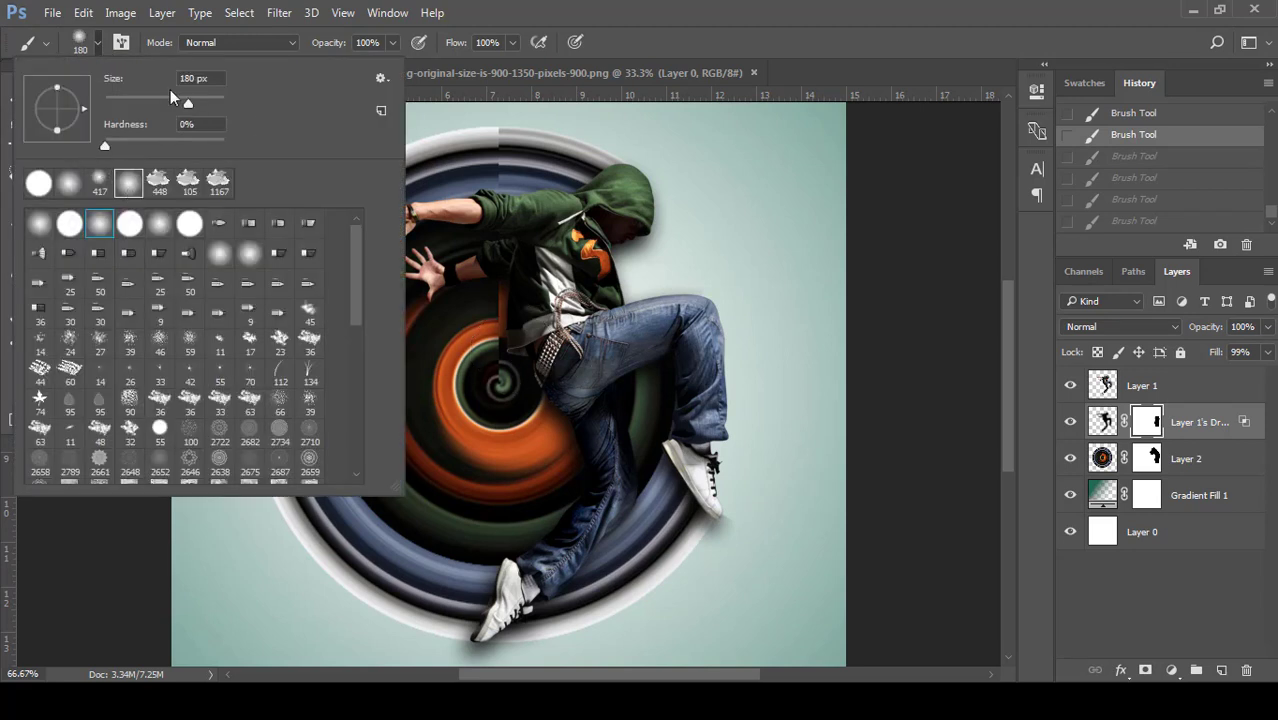
left_click(97, 45)
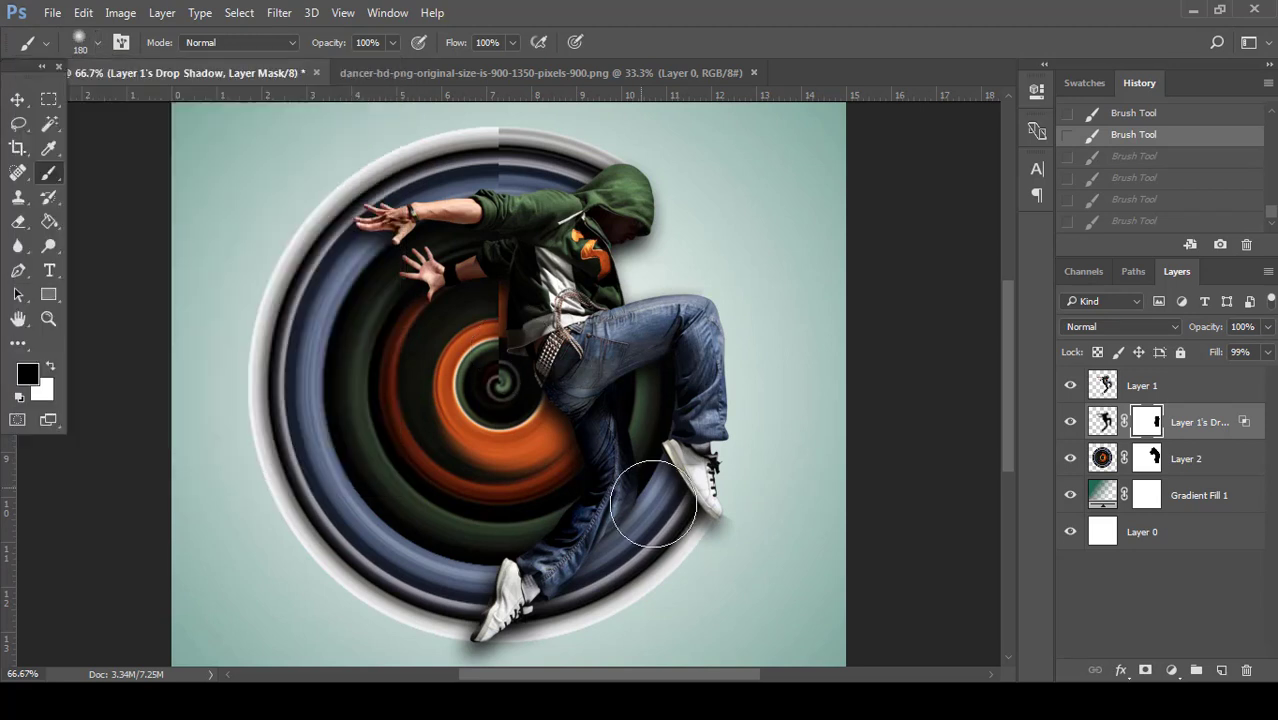
left_click(740, 570)
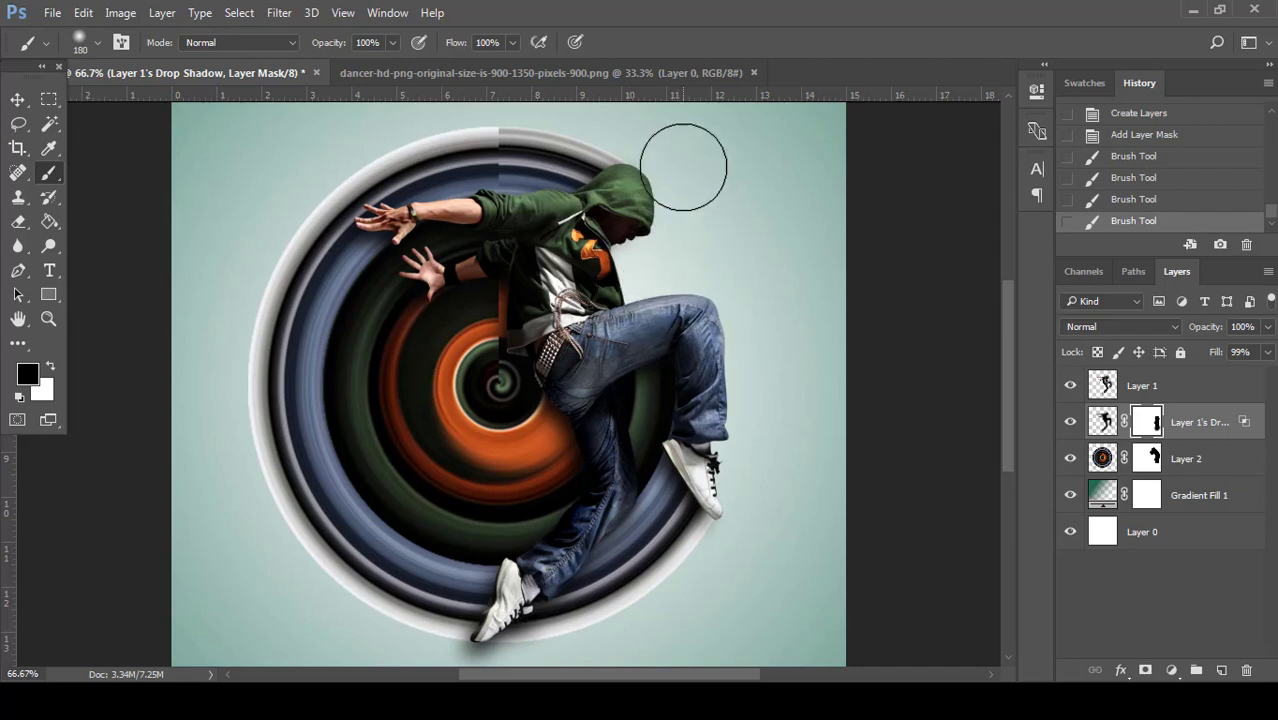
- Paint black on the shadow layer's mask to hide the shadow spilling onto the background beneath the lower shoe and disc
scroll(650, 593, "down", 3)
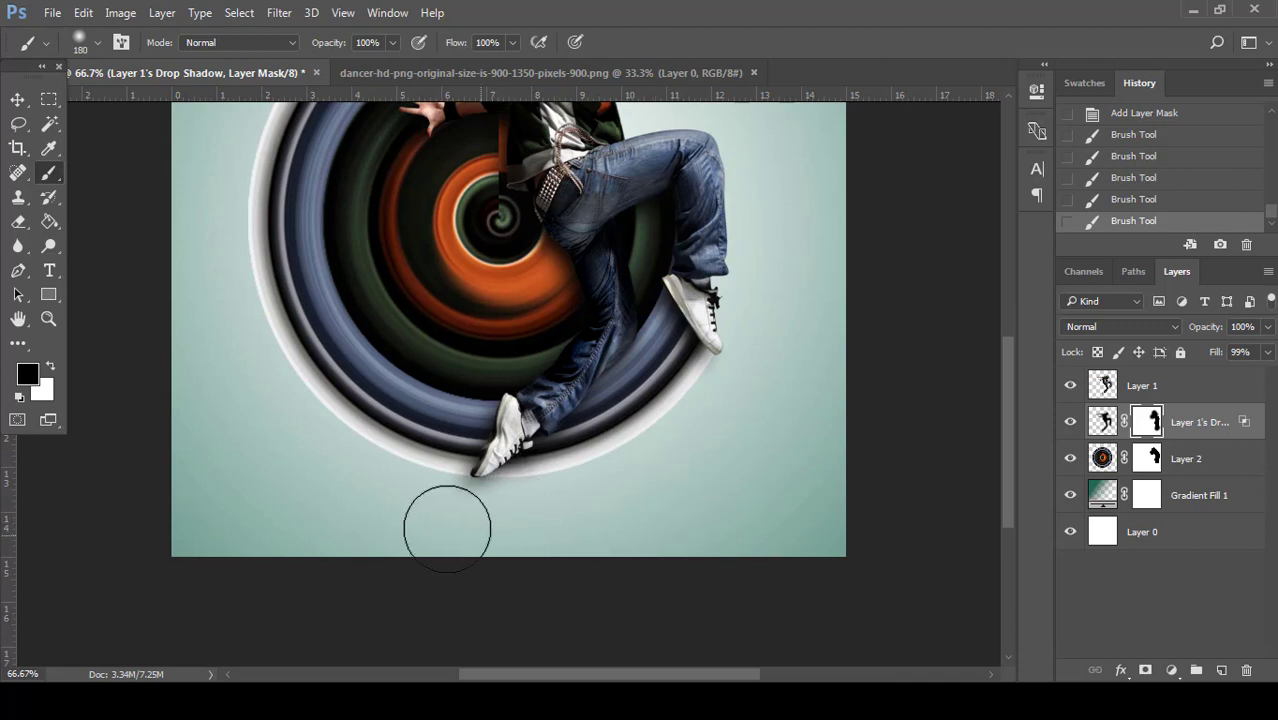
mouse_move(477, 528)
left_mouse_down()
mouse_move(436, 531)
mouse_move(553, 550)
mouse_move(729, 519)
left_mouse_up()
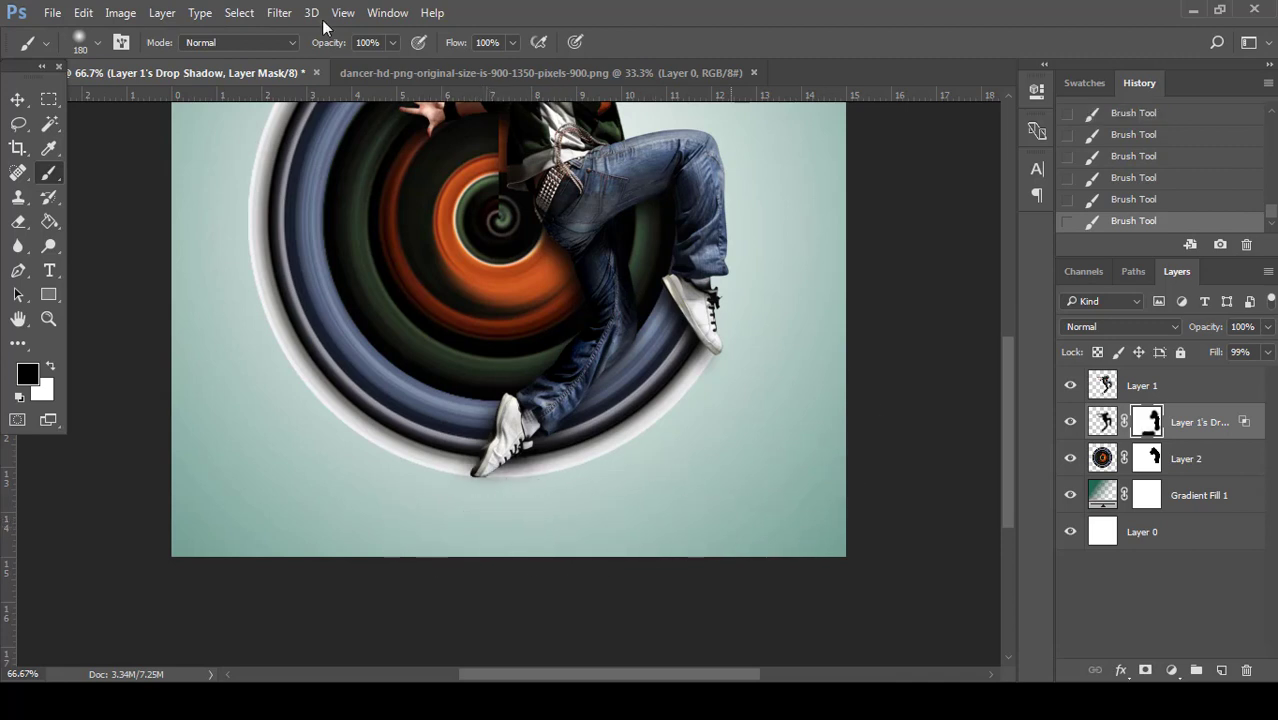
left_click(20, 100)
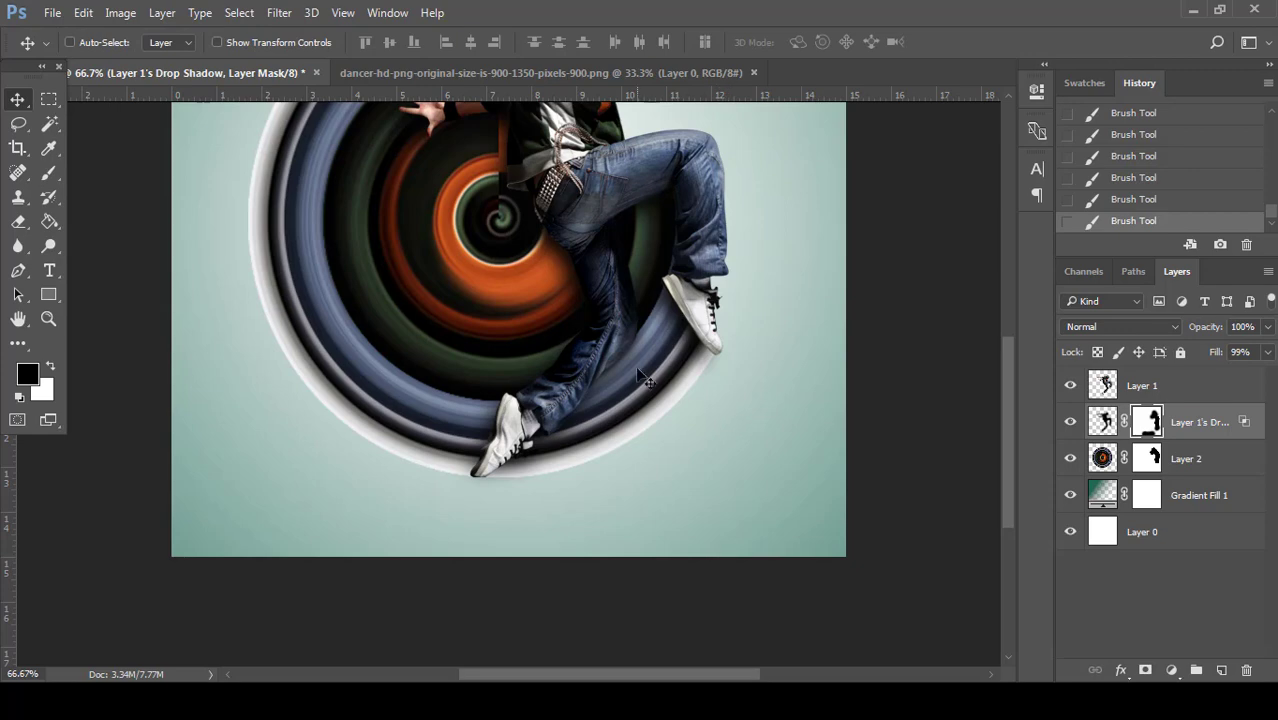
key("ctrl+minus")
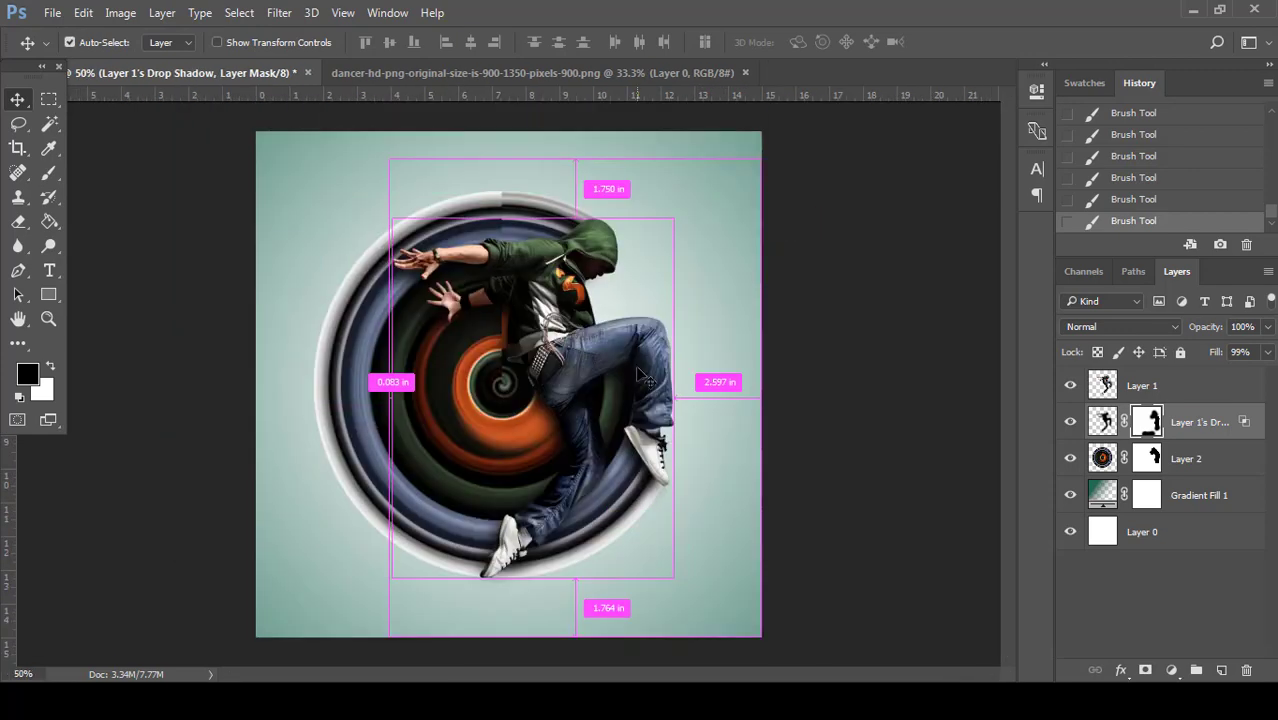